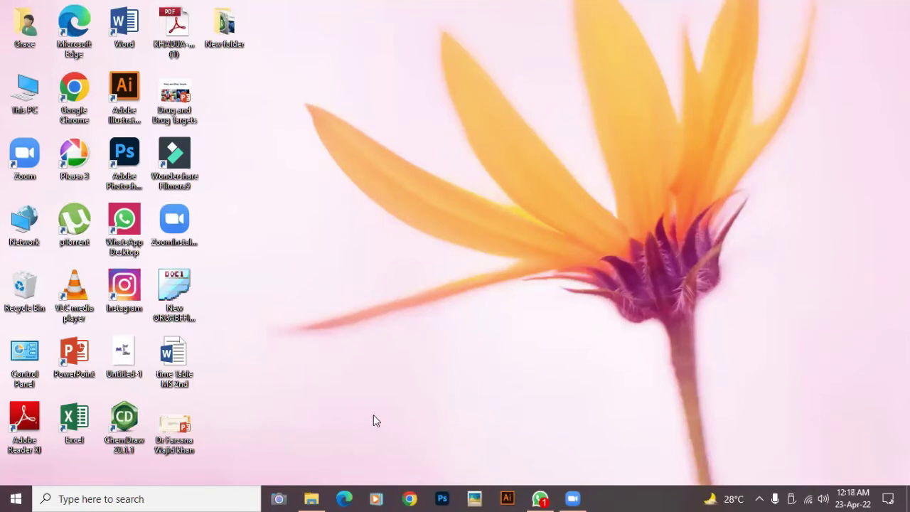
- Launch Chrome maximized and go to wordpress.org
double_click(76, 93)
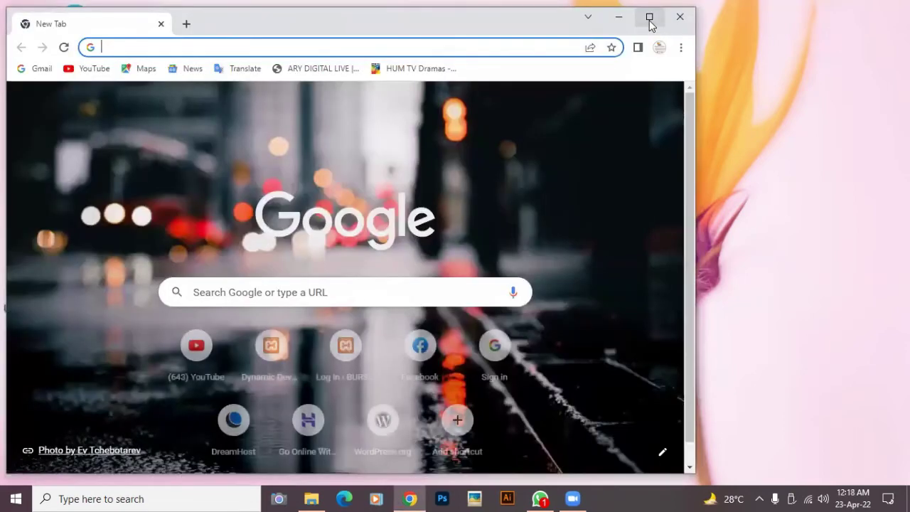
click(650, 18)
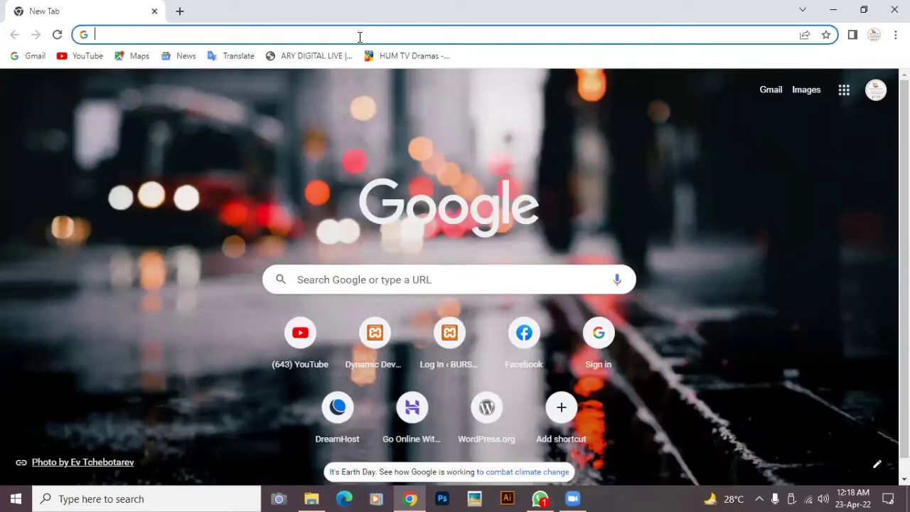
text(wordp)
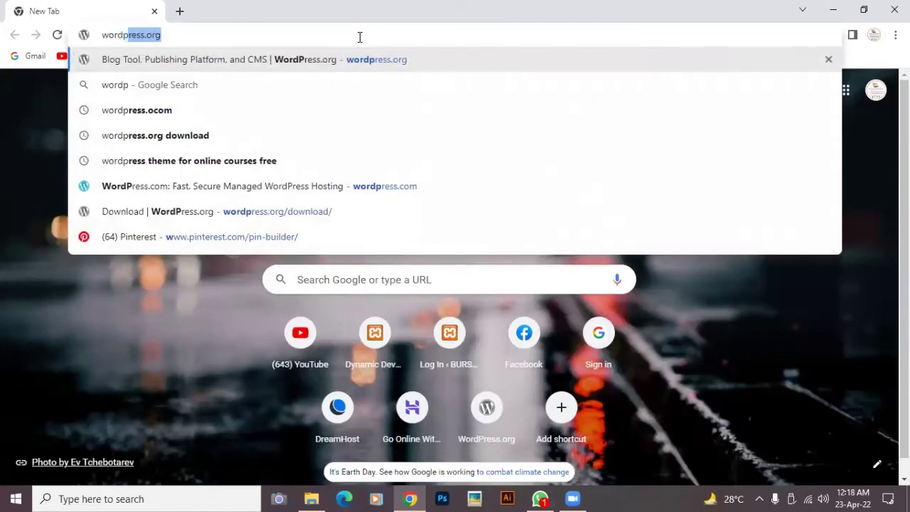
text(ress.org)
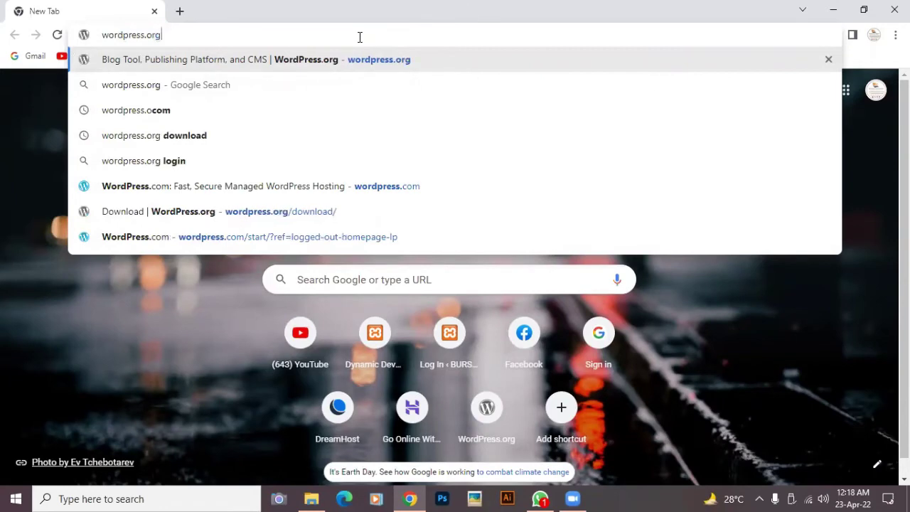
key(Return)
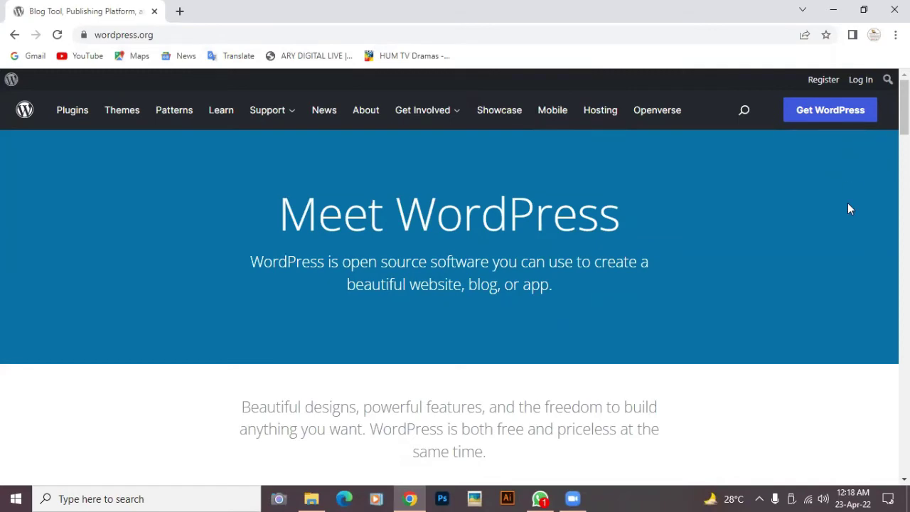
- Download the WordPress 5.9.3 zip from the Get WordPress page
scroll(848, 203, down, 5)
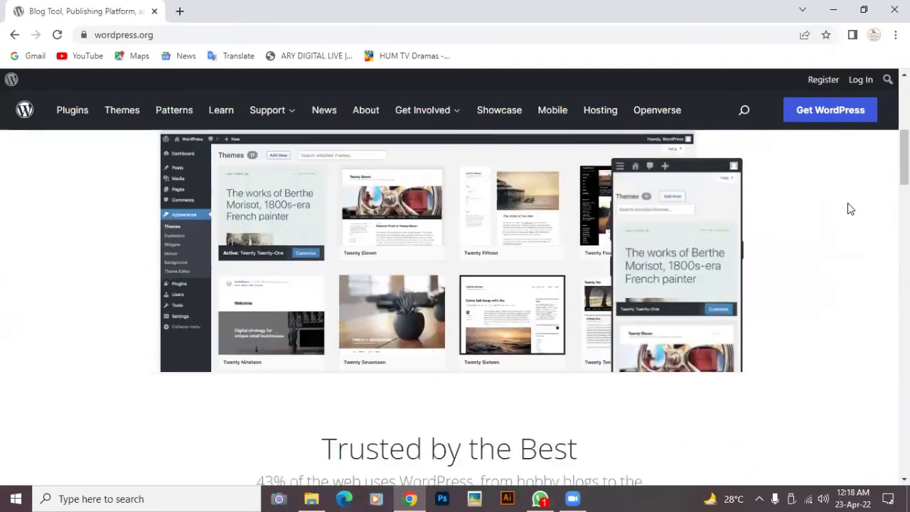
scroll(848, 204, down, 10)
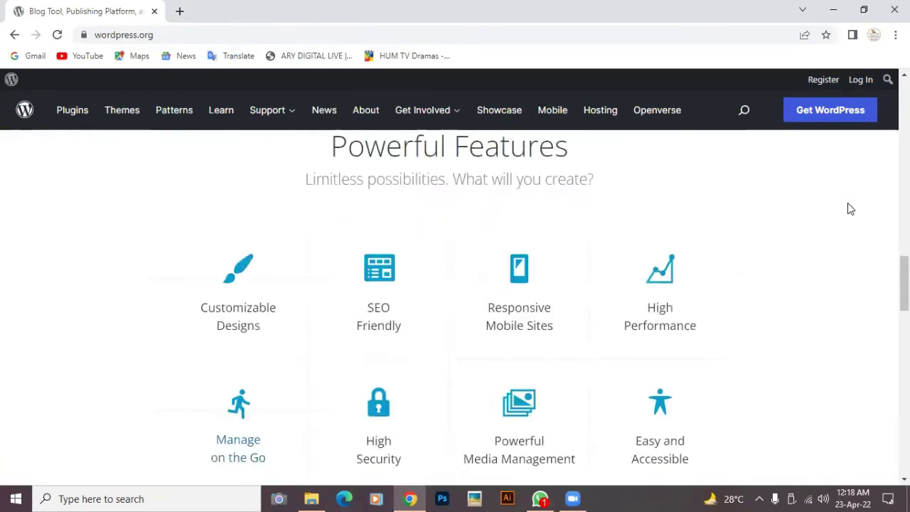
scroll(849, 207, down, 10)
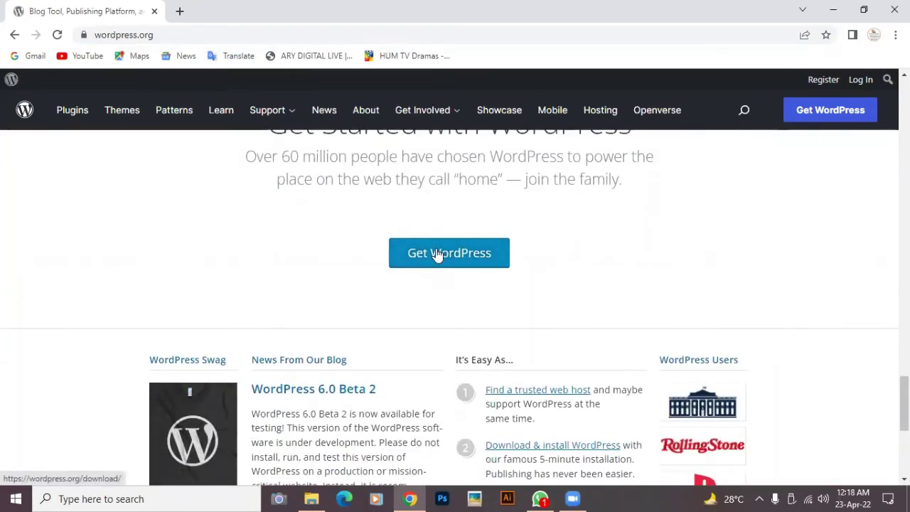
click(438, 254)
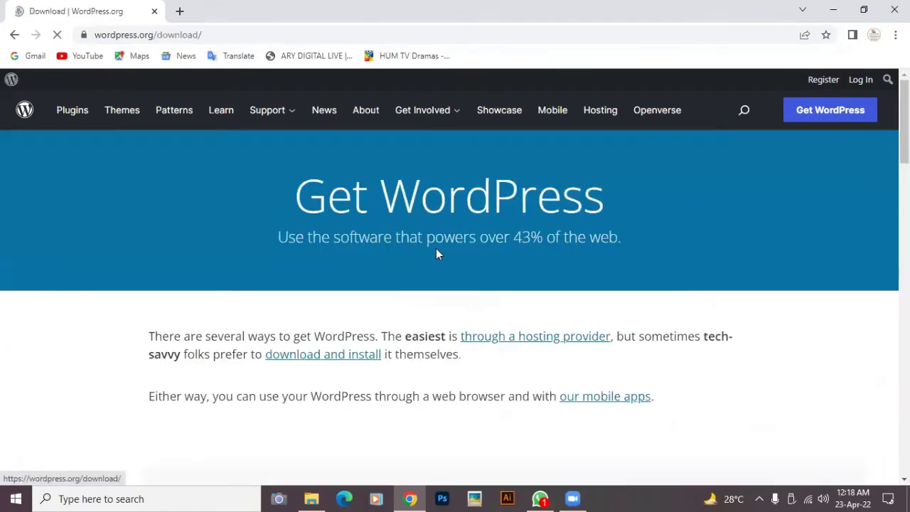
scroll(437, 252, down, 10)
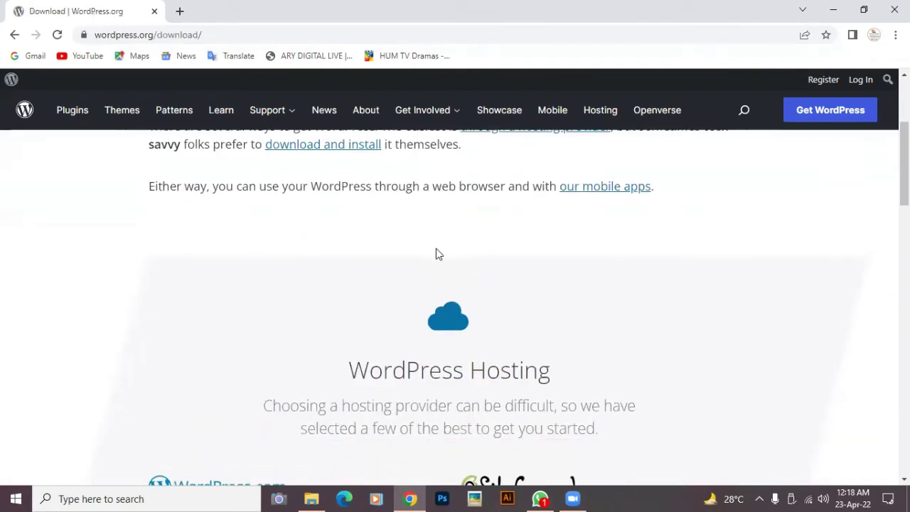
scroll(438, 254, down, 3)
scroll(435, 254, up, 1)
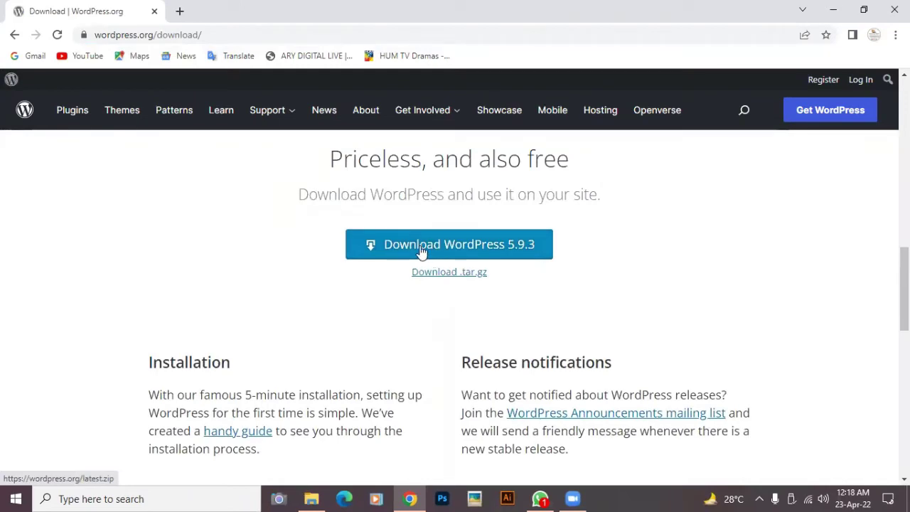
click(421, 250)
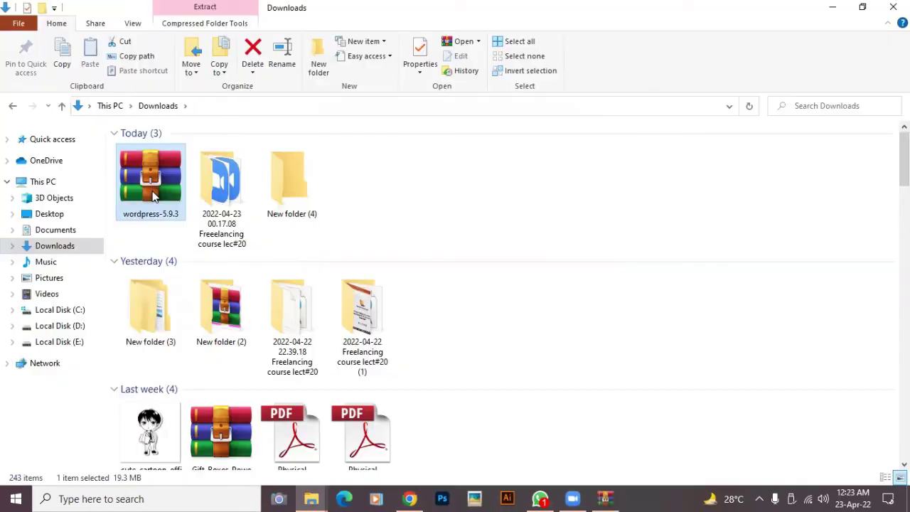
- Move the wordpress-5.9.3 archive into New folder (4)
right_click(152, 197)
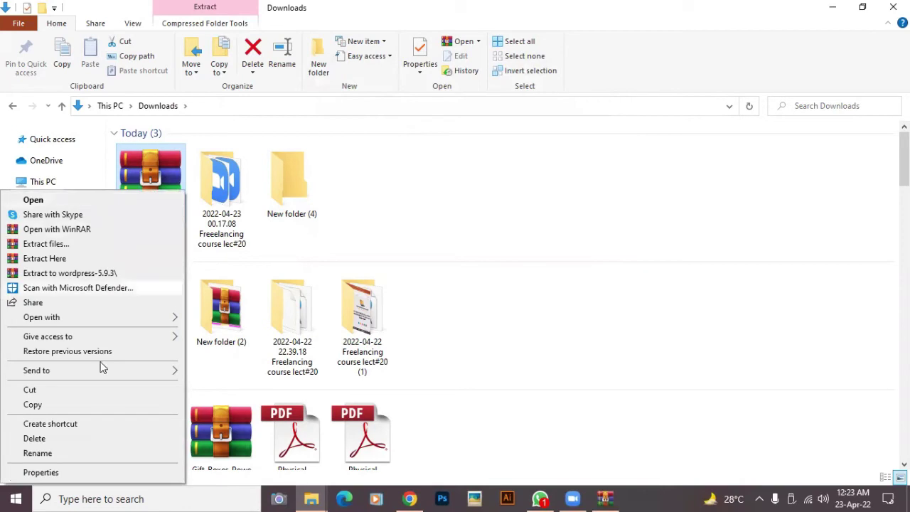
click(56, 395)
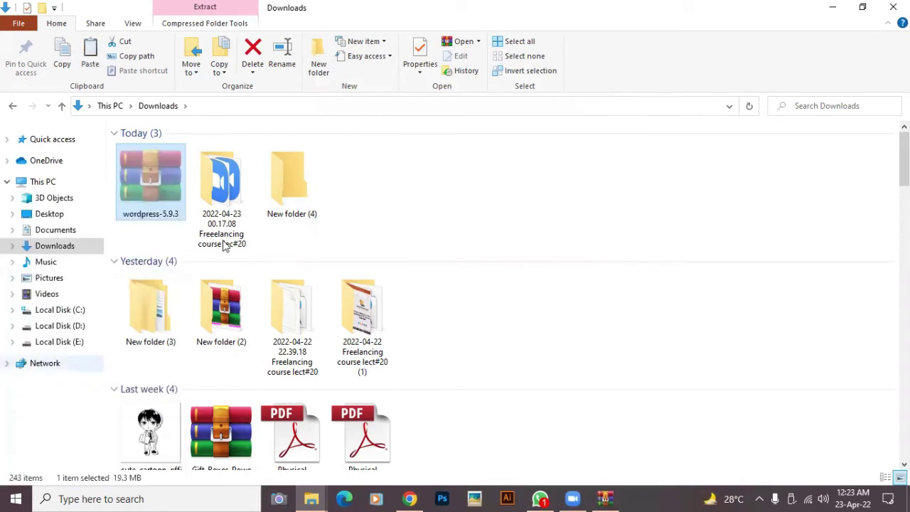
double_click(296, 169)
right_click(367, 241)
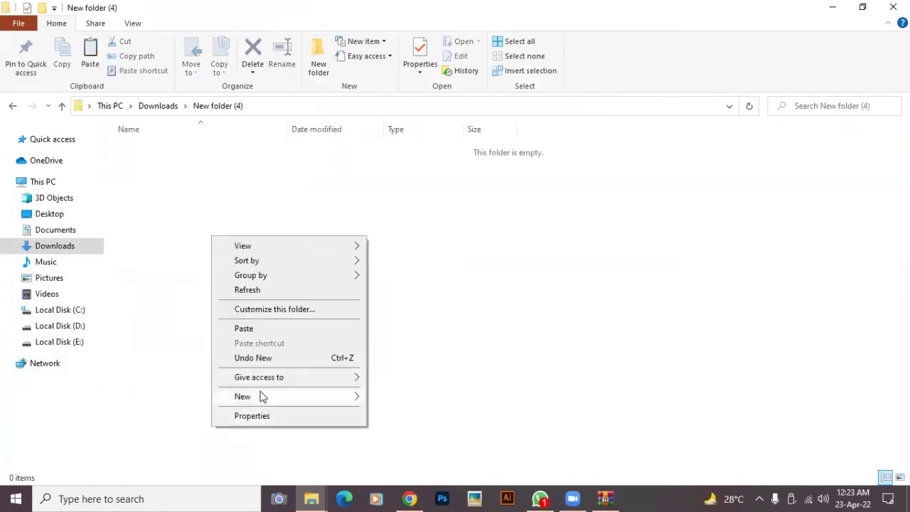
click(244, 329)
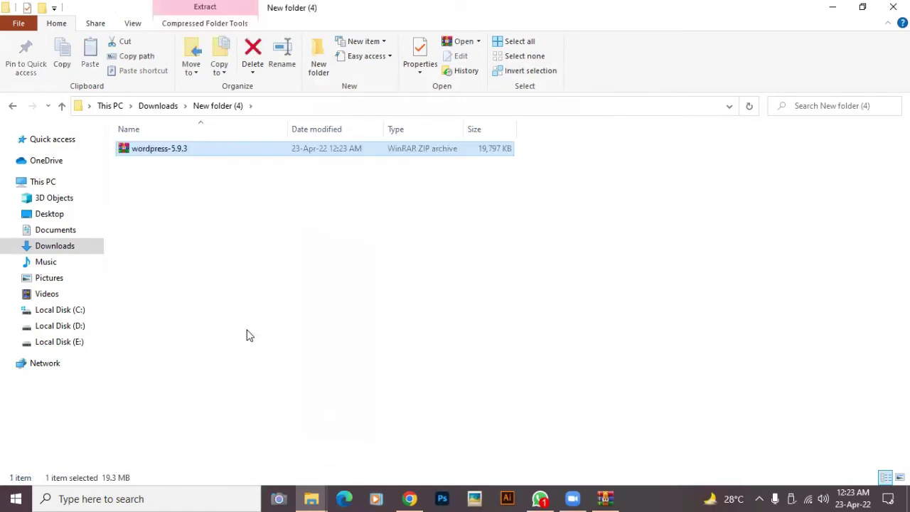
- Extract the archive in place, producing a wordpress folder
click(260, 326)
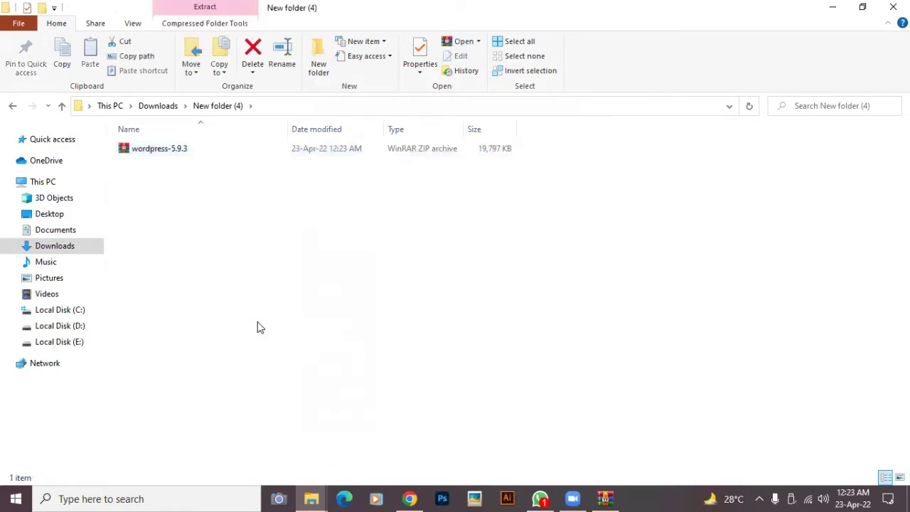
right_click(152, 152)
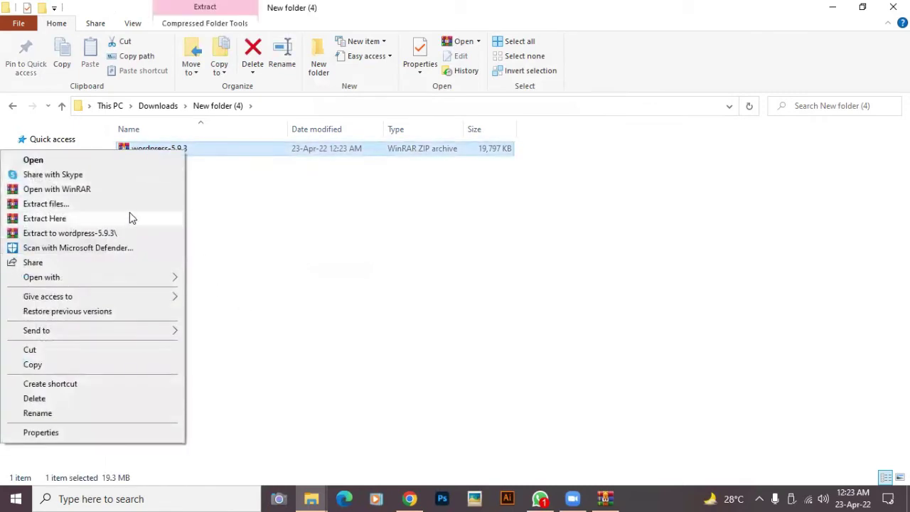
click(74, 221)
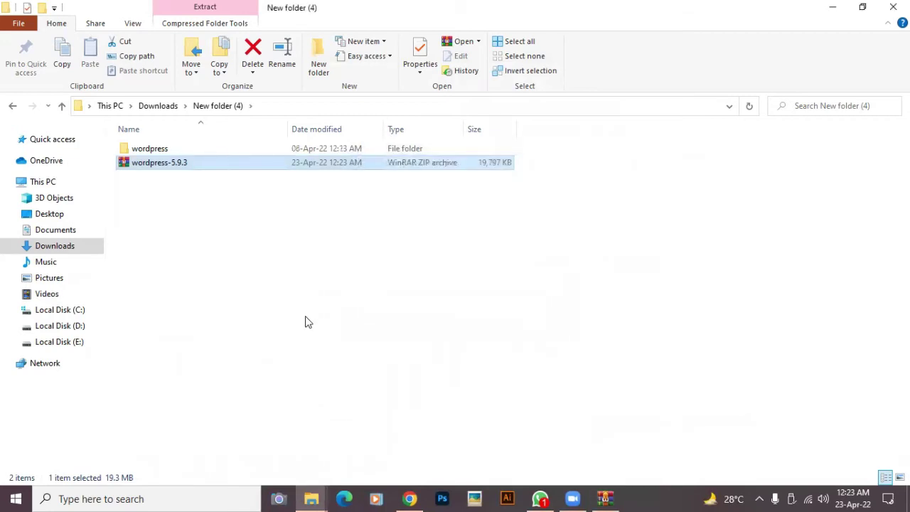
- Open the extracted wordpress folder and look inside wp-content
click(303, 321)
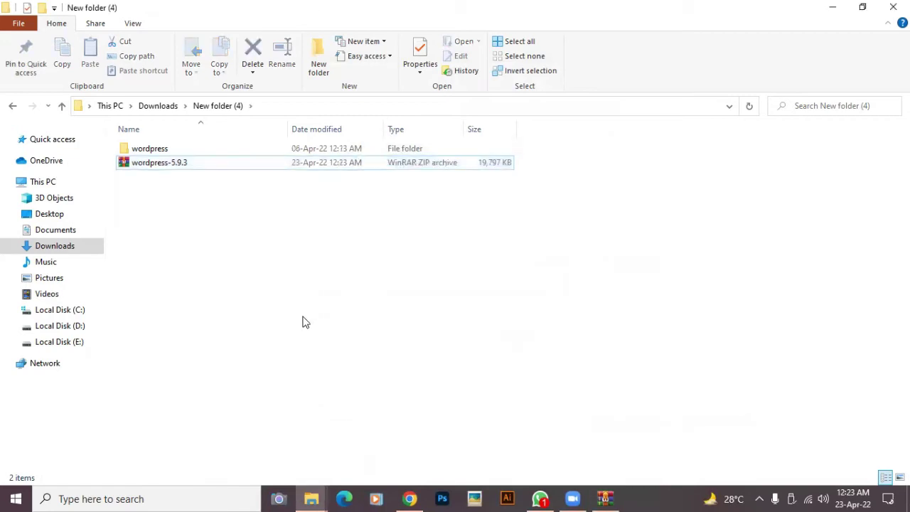
double_click(165, 151)
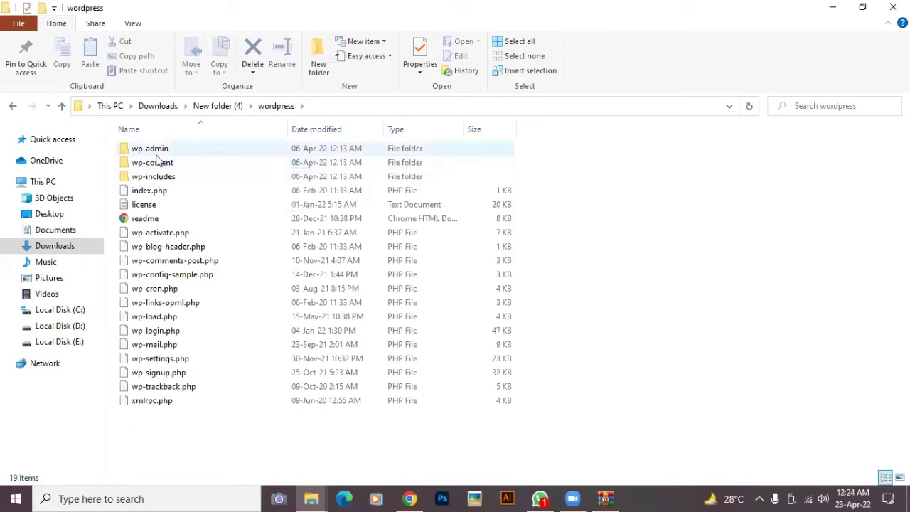
mouse_move(138, 154)
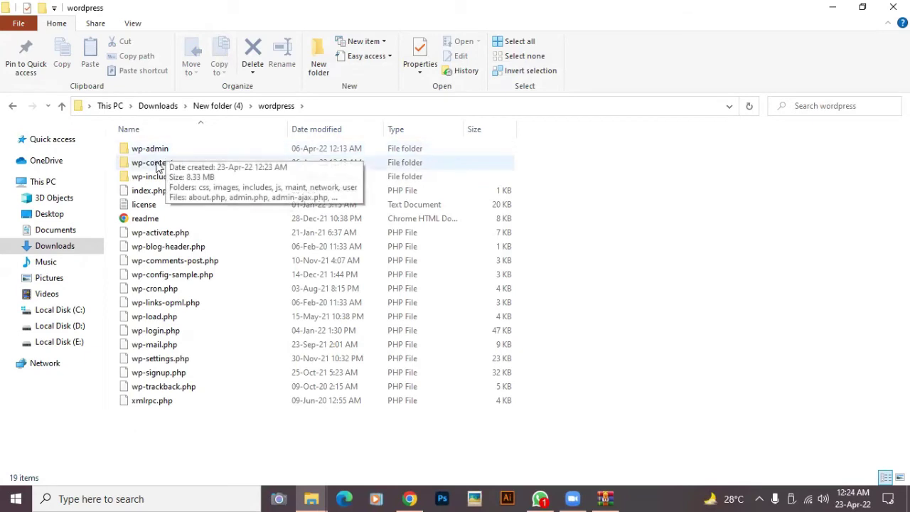
mouse_move(148, 171)
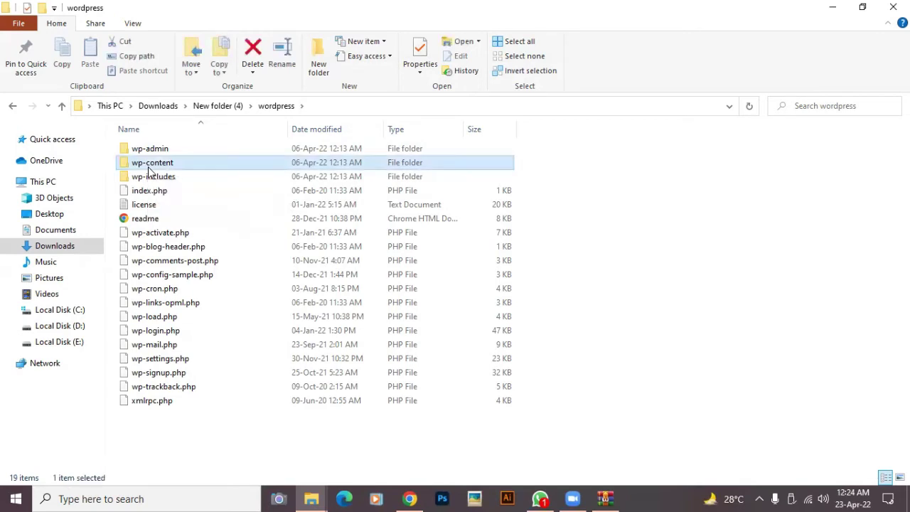
double_click(148, 165)
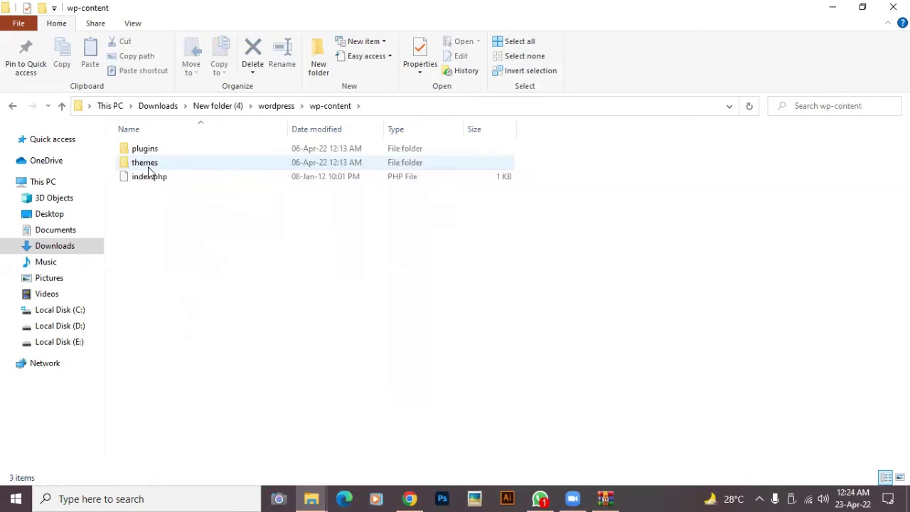
click(10, 106)
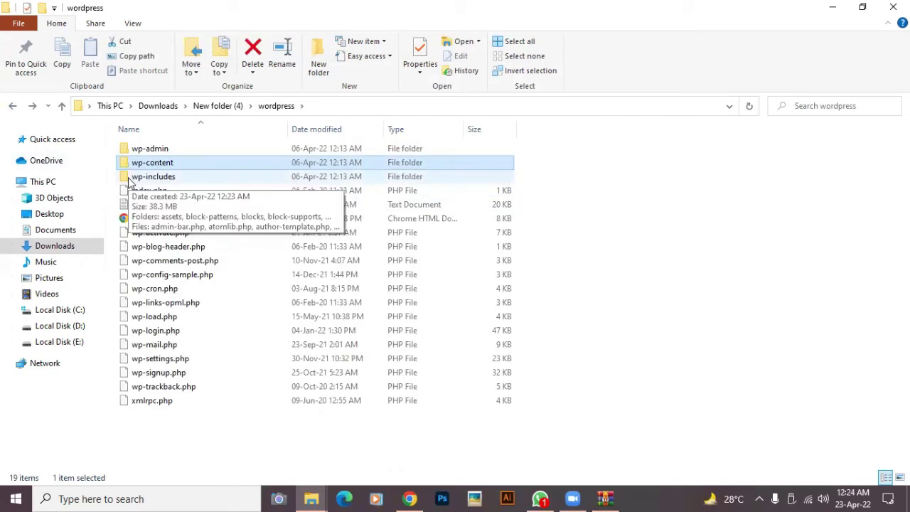
- Look inside wp-includes, then go back up to New folder (4)
double_click(129, 181)
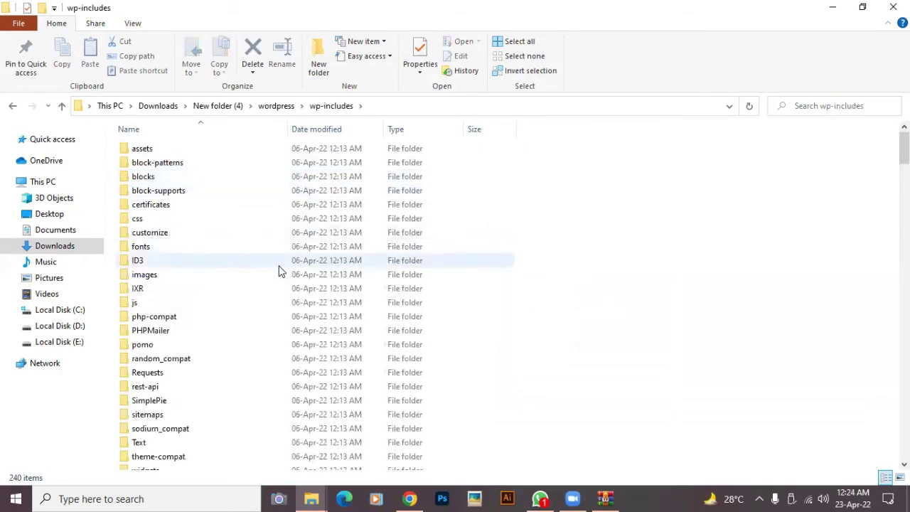
scroll(264, 345, down, 2)
scroll(264, 345, up, 2)
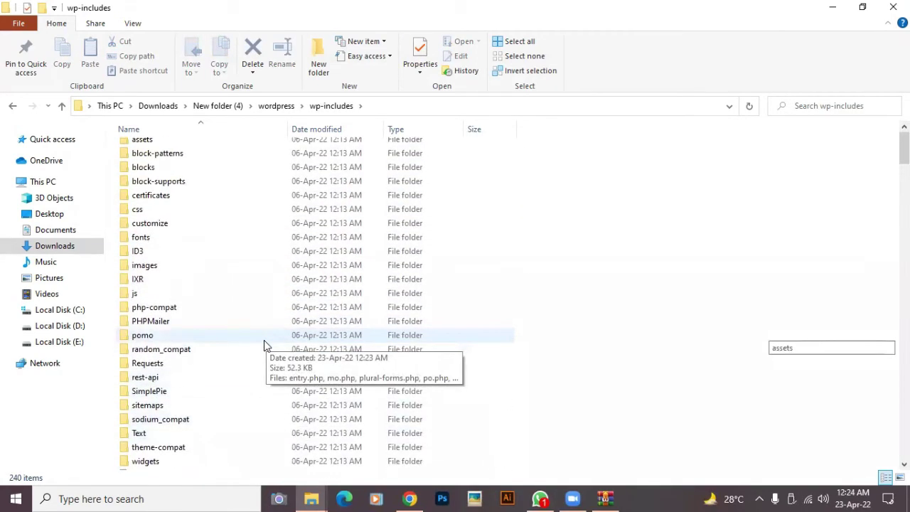
click(11, 106)
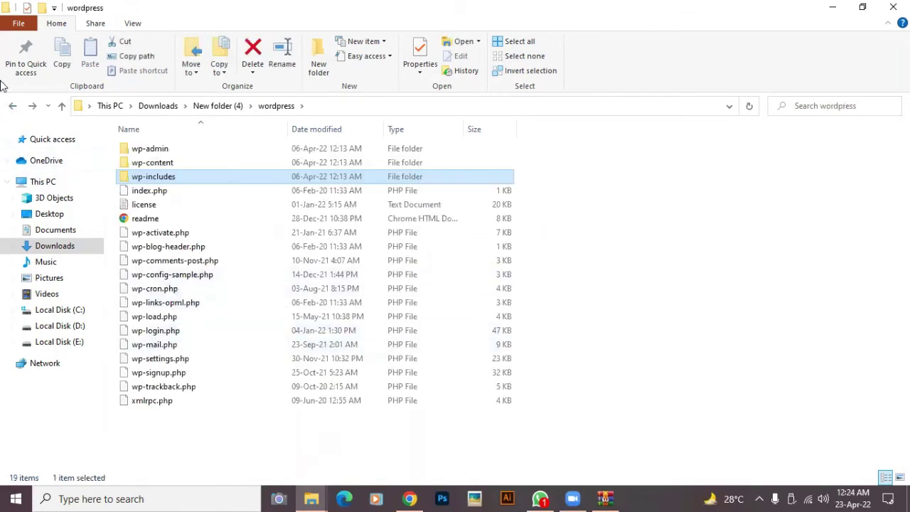
click(12, 106)
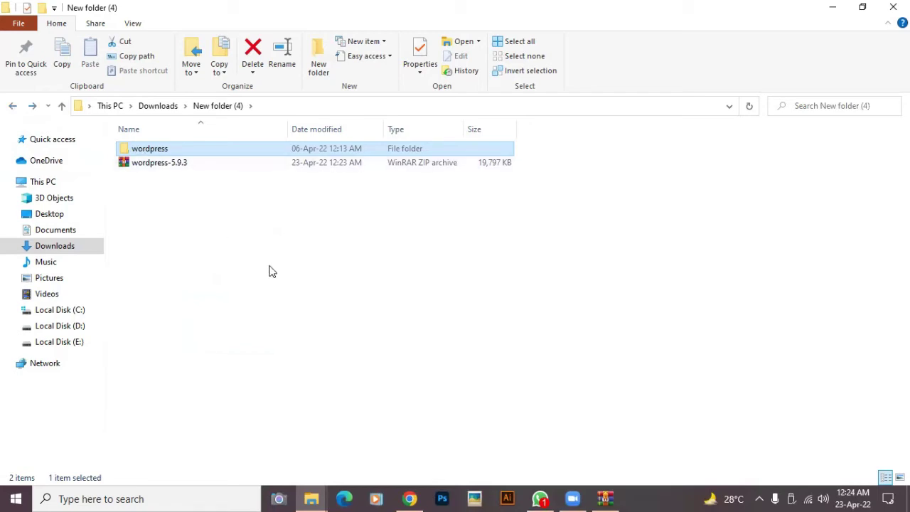
- Check the wp-content folder inside wordpress and return to the wordpress folder
double_click(186, 152)
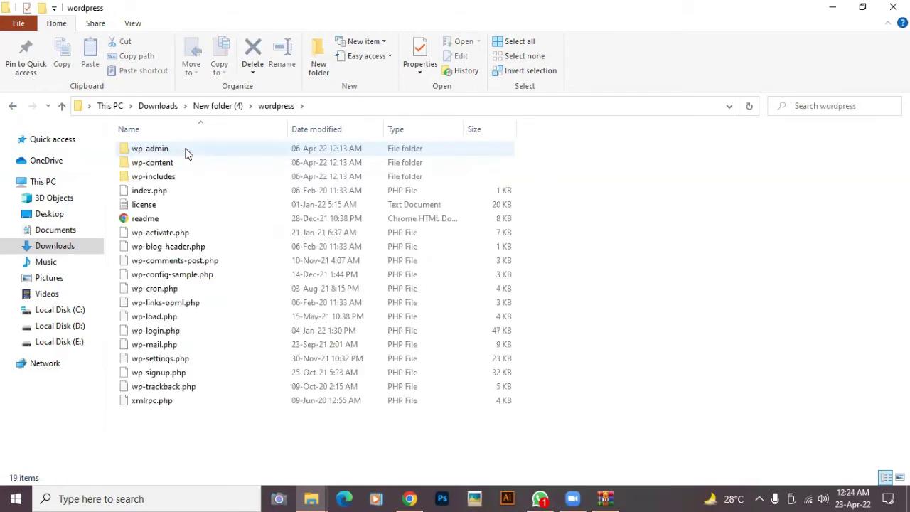
double_click(181, 162)
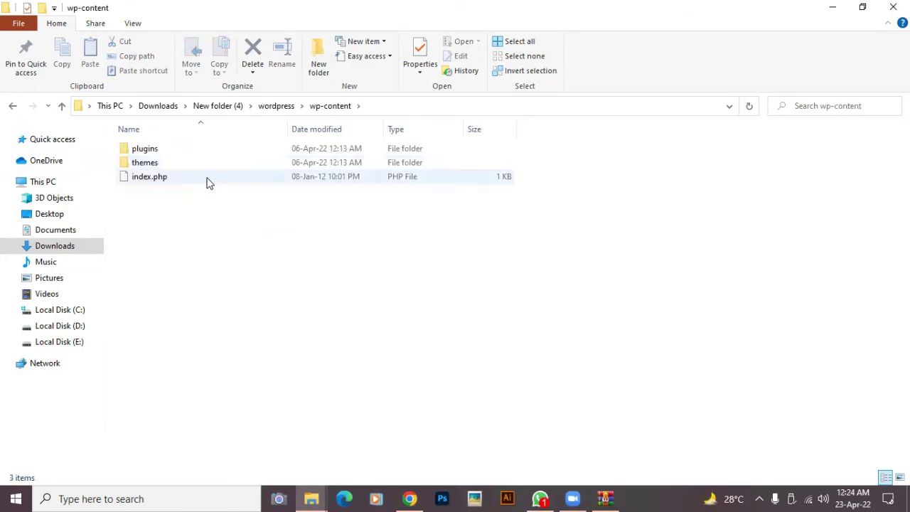
click(13, 108)
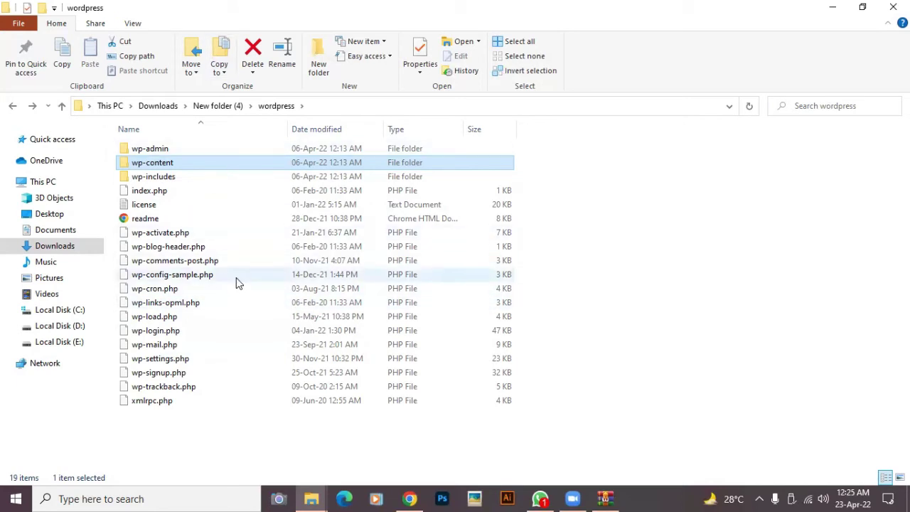
- Minimize Explorer and WinRAR, dismissing the WinRAR licence reminder
click(833, 7)
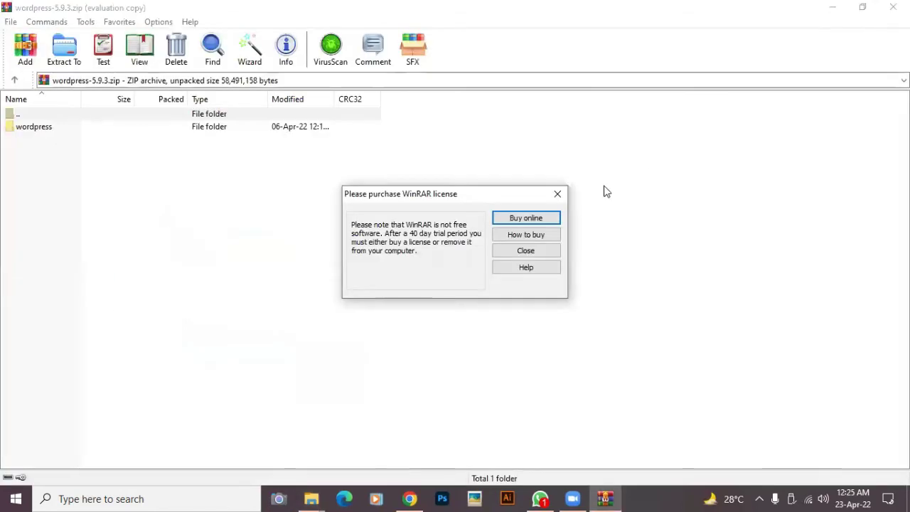
click(558, 193)
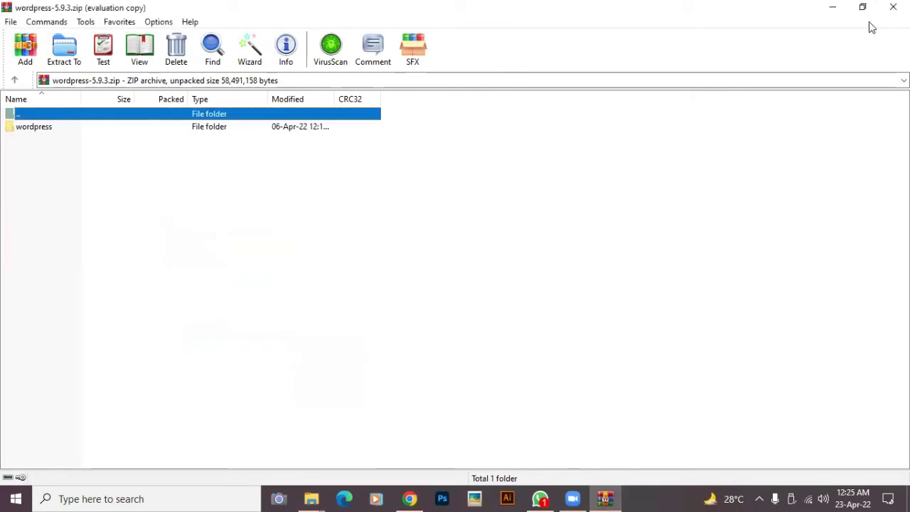
click(828, 7)
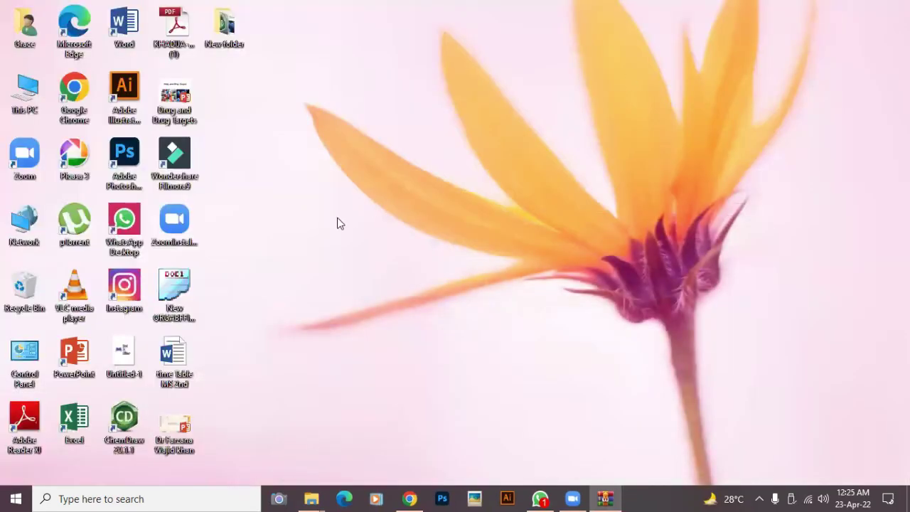
- Launch Chrome maximized, search 'xampp', and open the apachefriends download page
click(78, 91)
double_click(79, 90)
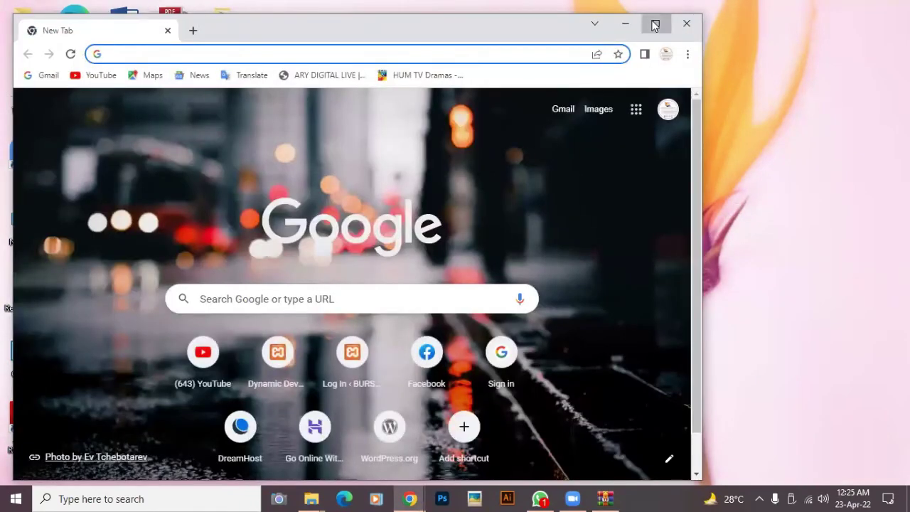
click(655, 25)
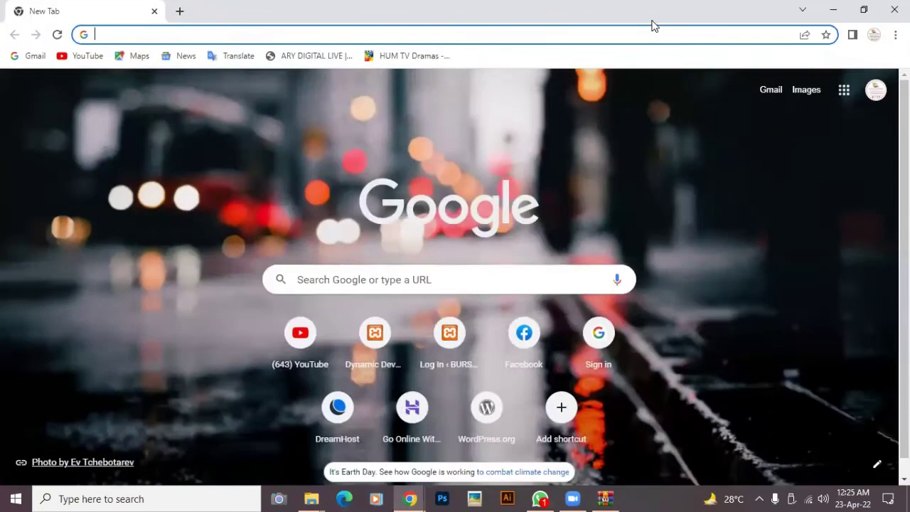
click(247, 36)
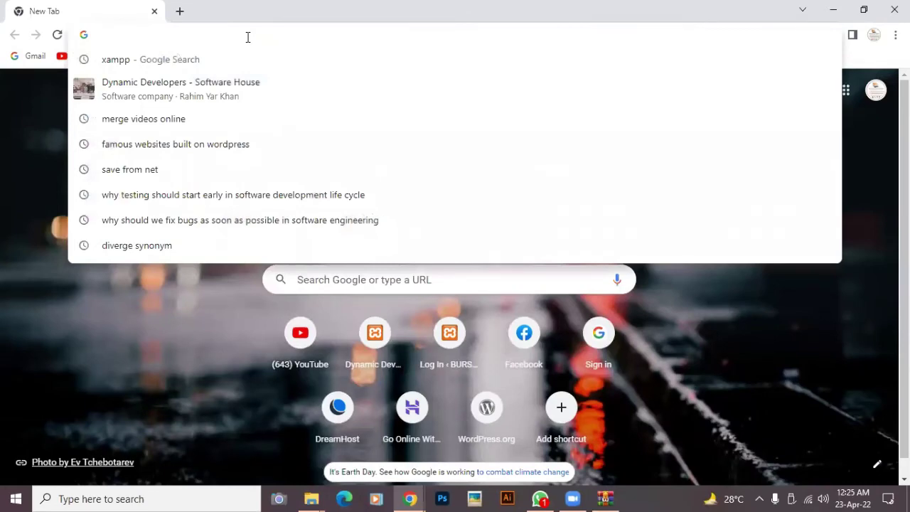
text(xampp)
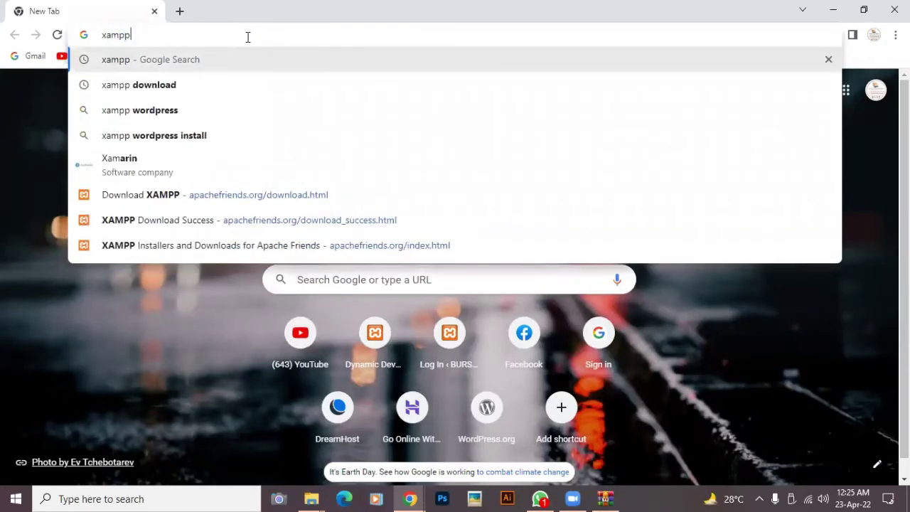
key(Return)
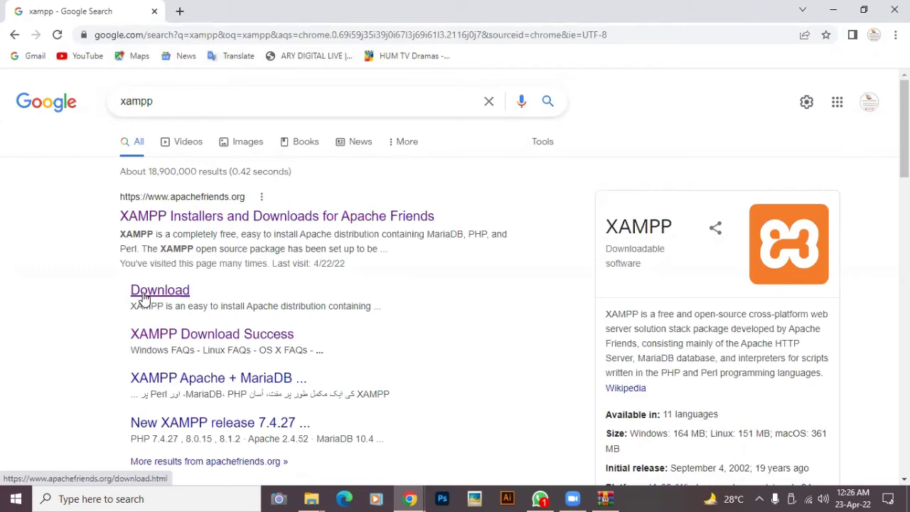
click(143, 298)
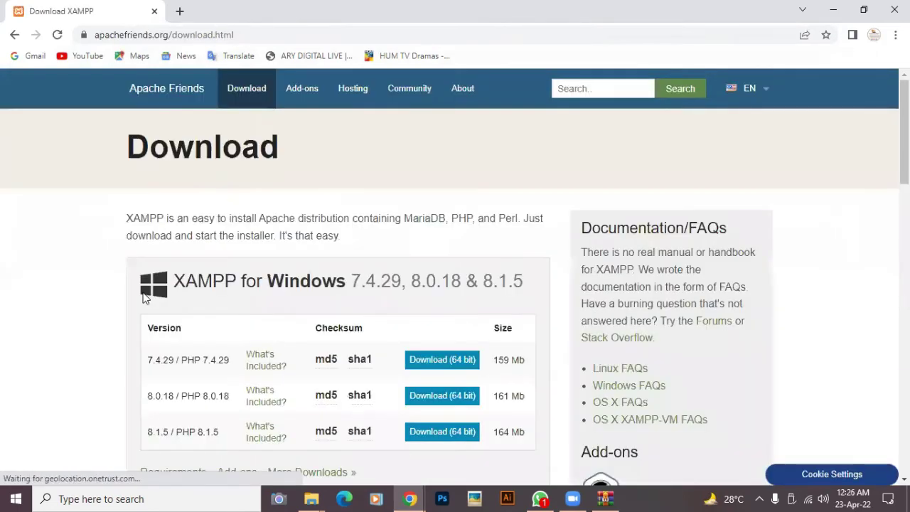
- Start the XAMPP 7.4.29 64-bit installer download, cancel it, and close Chrome
scroll(361, 309, down, 1)
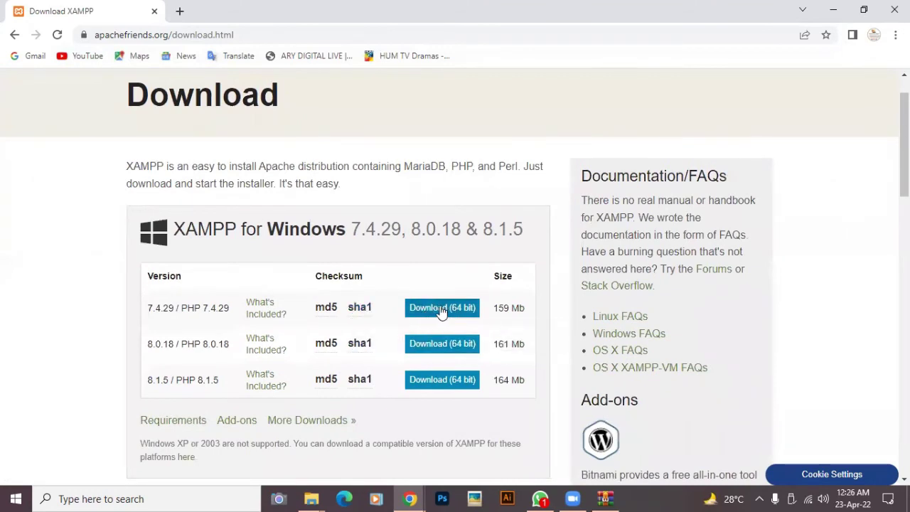
click(457, 313)
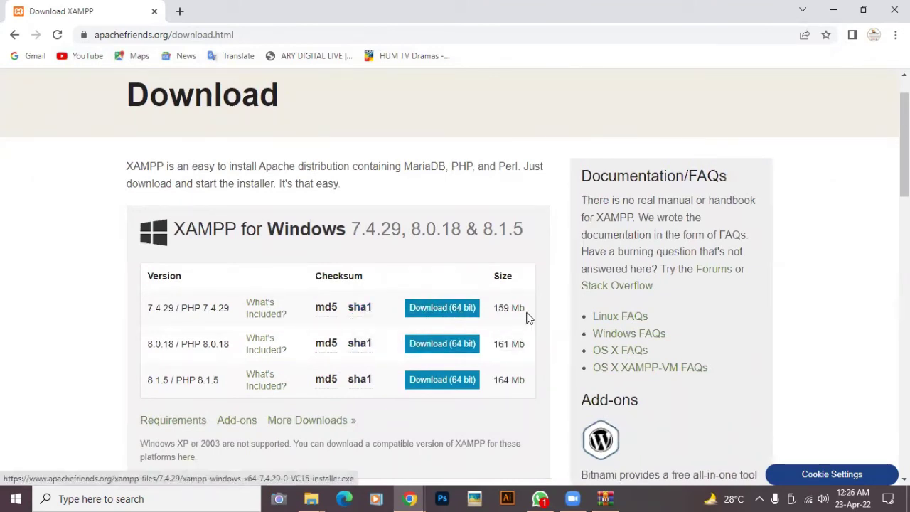
click(424, 310)
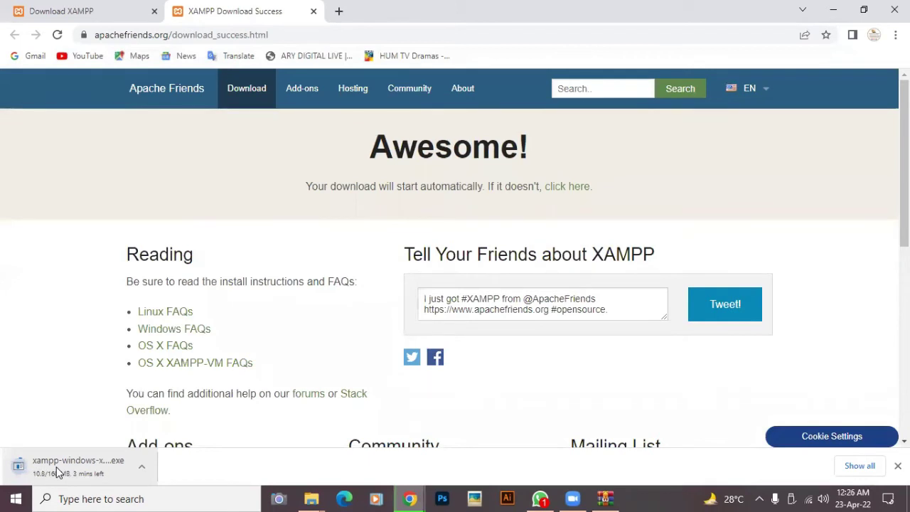
right_click(59, 472)
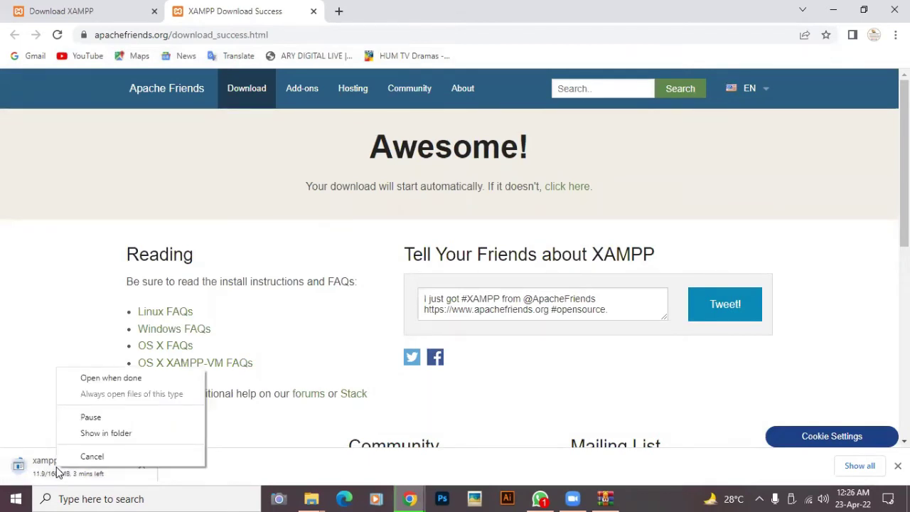
click(101, 463)
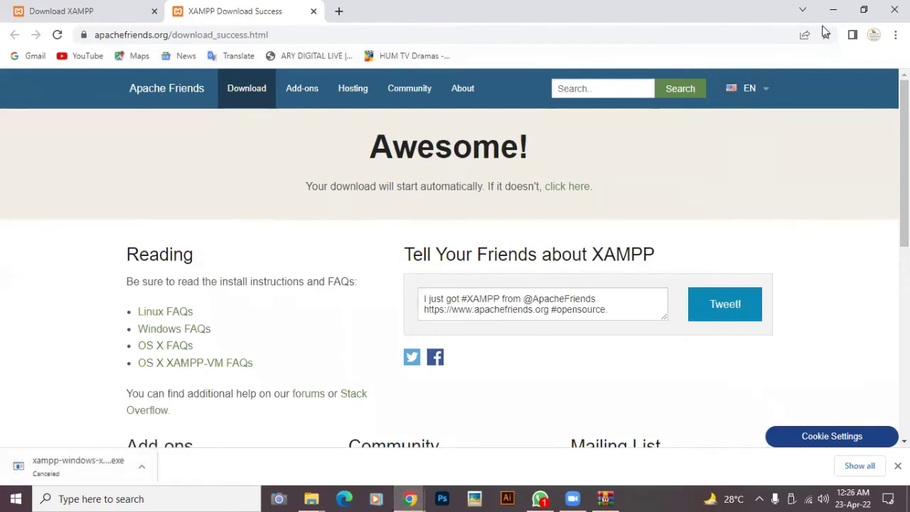
click(894, 10)
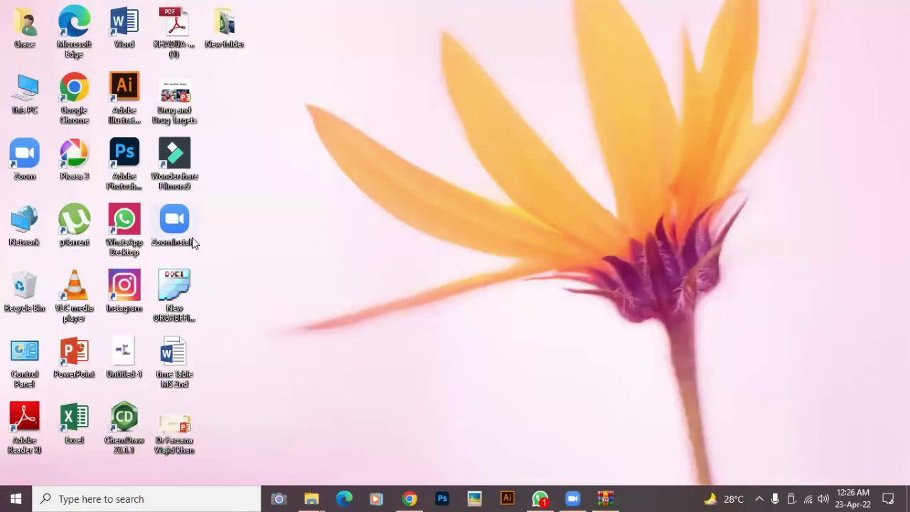
- Navigate This PC > Local Disk (C:) > xampp > htdocs to view its 11 items
double_click(28, 92)
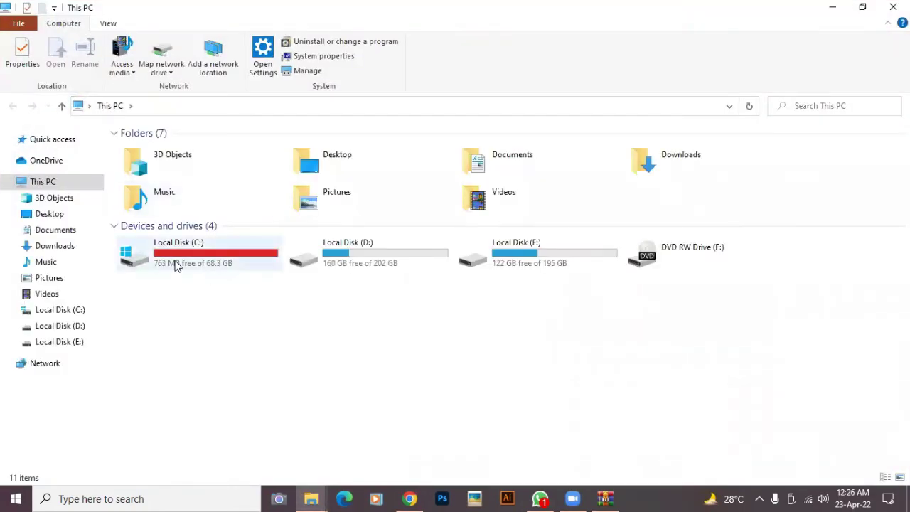
double_click(175, 266)
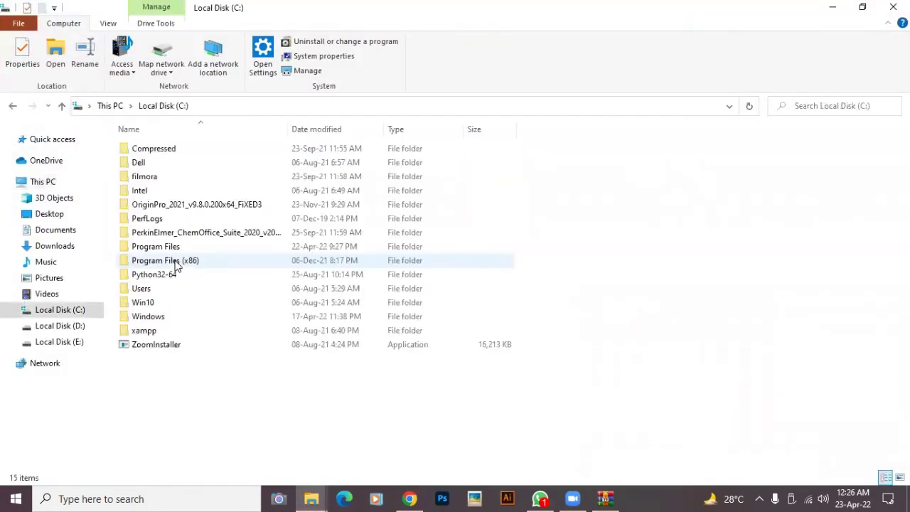
click(158, 337)
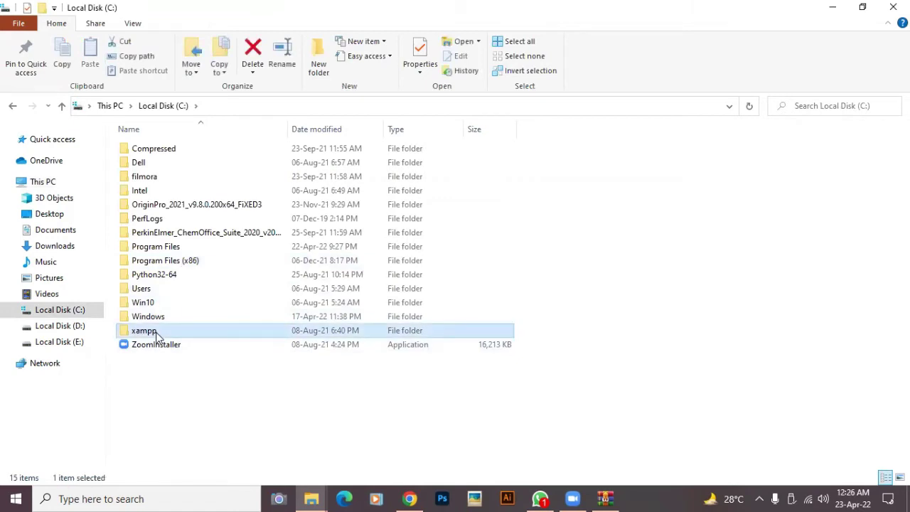
double_click(157, 336)
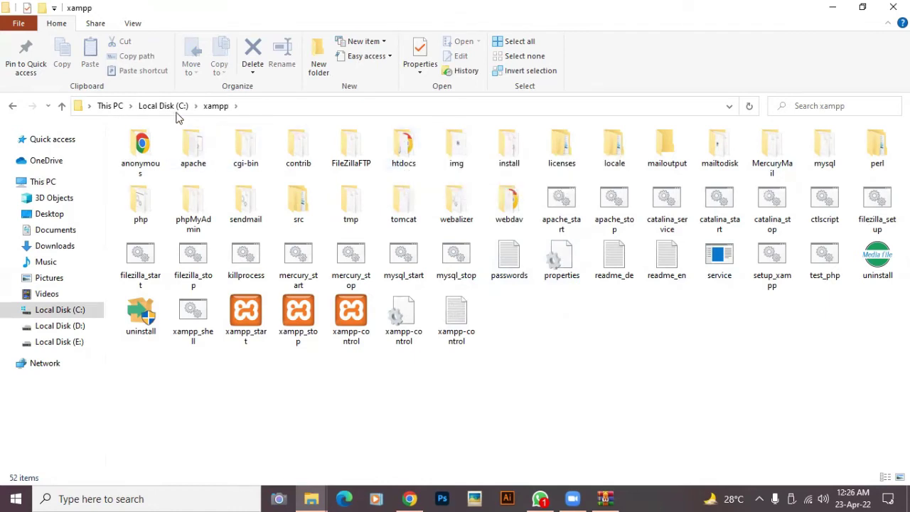
double_click(403, 149)
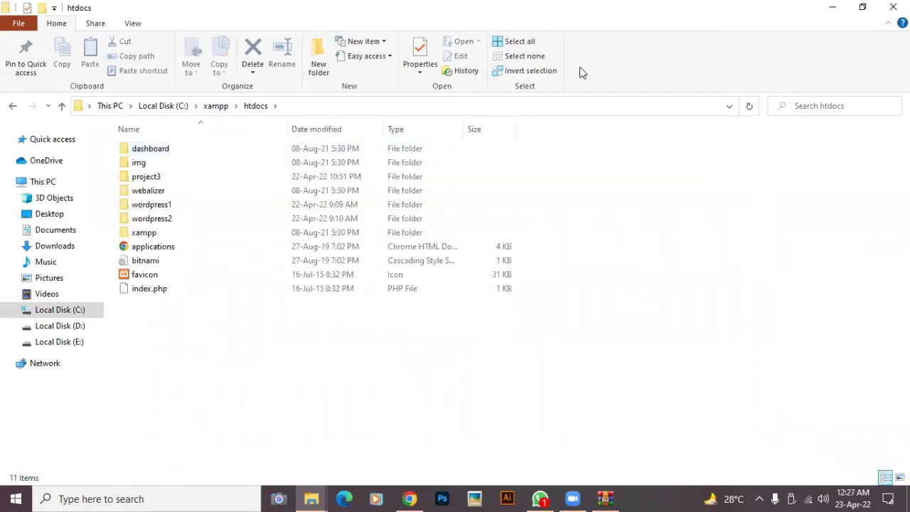
- Open Downloads > New folder (4) from This PC
click(831, 7)
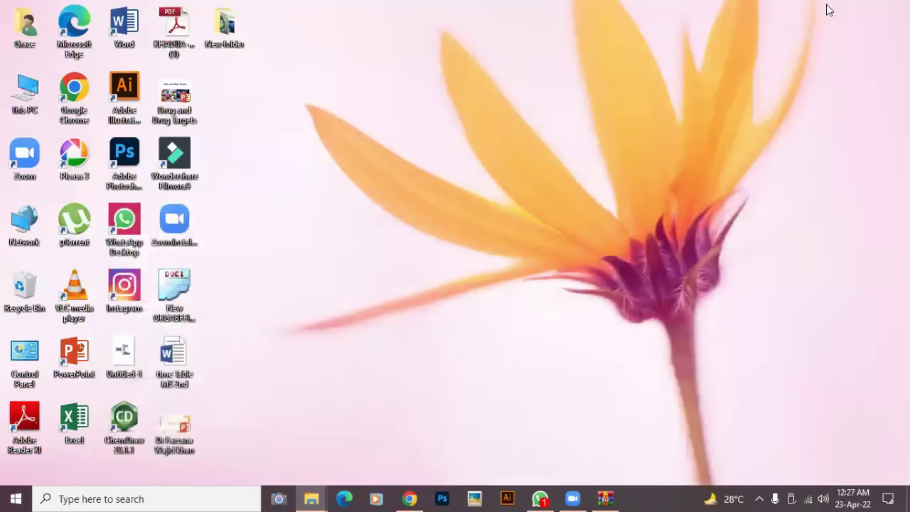
double_click(26, 92)
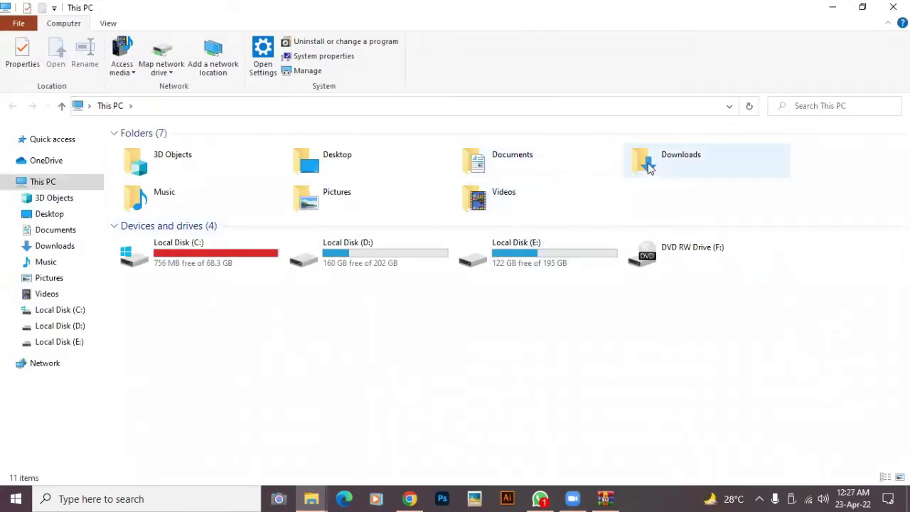
click(649, 162)
double_click(649, 162)
click(151, 176)
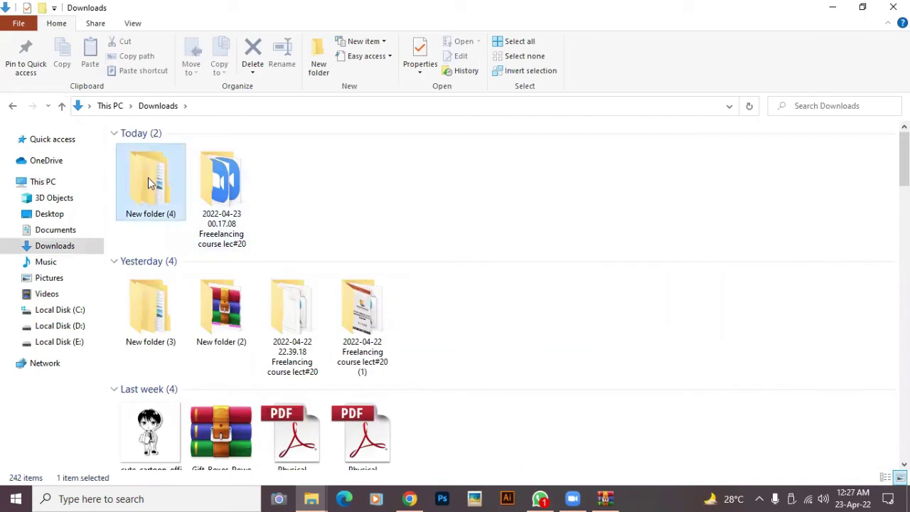
double_click(149, 177)
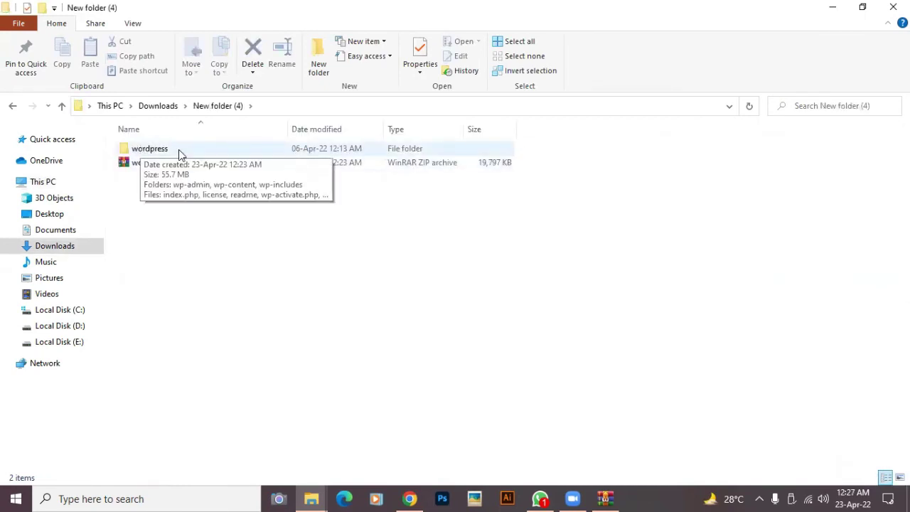
right_click(179, 149)
click(215, 247)
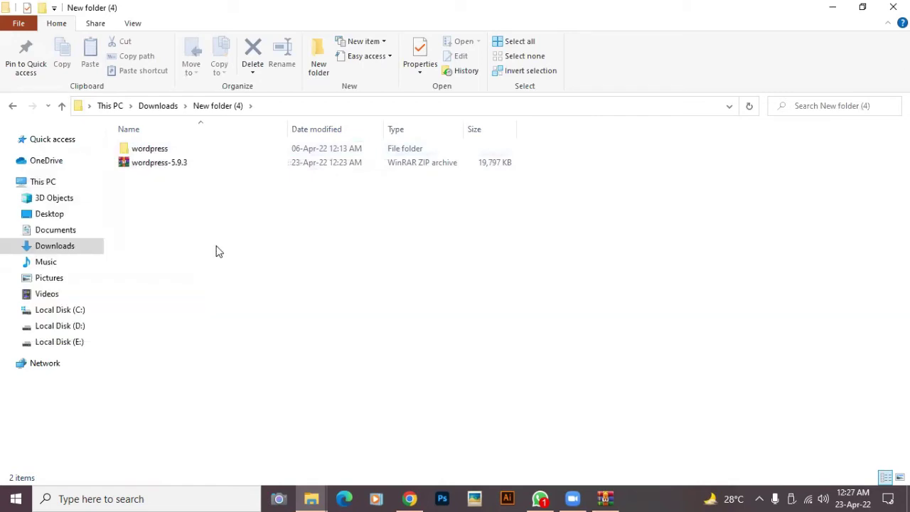
- Rename the wordpress folder to task1 and cut it
right_click(122, 153)
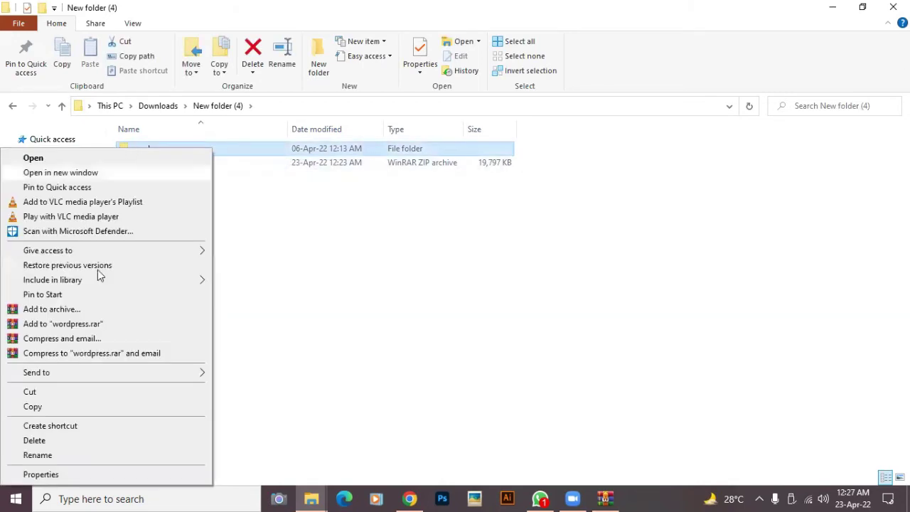
click(79, 461)
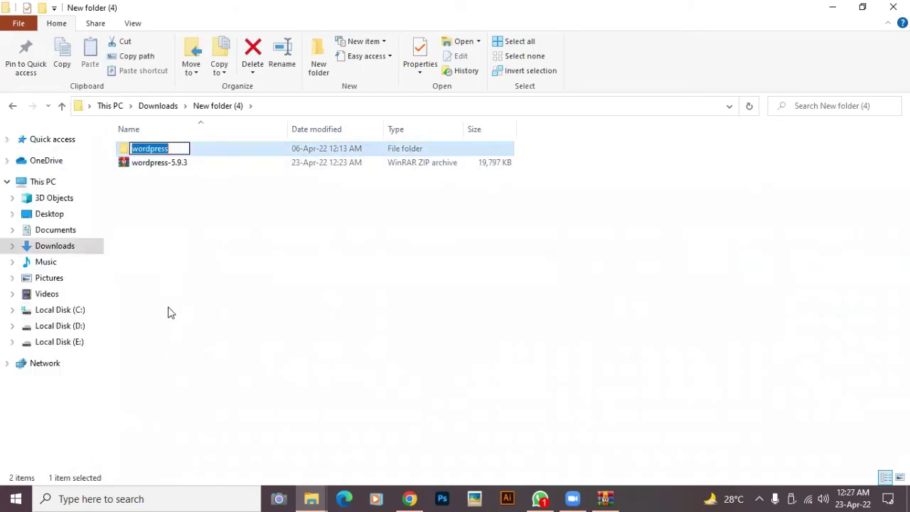
click(177, 148)
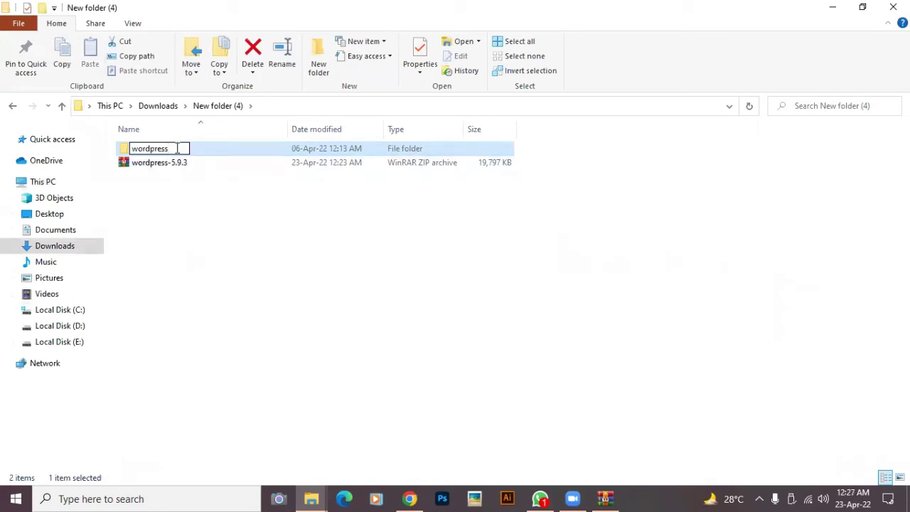
key(BackSpace)
key(BackSpace)
key(BackSpace)
key(BackSpace)
key(BackSpace)
key(BackSpace)
key(BackSpace)
key(BackSpace)
key(BackSpace)
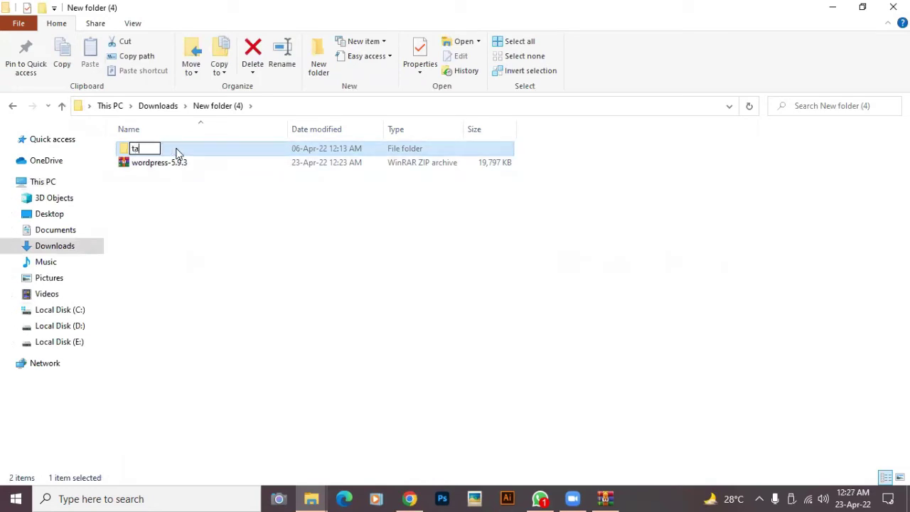
text(task1)
click(189, 216)
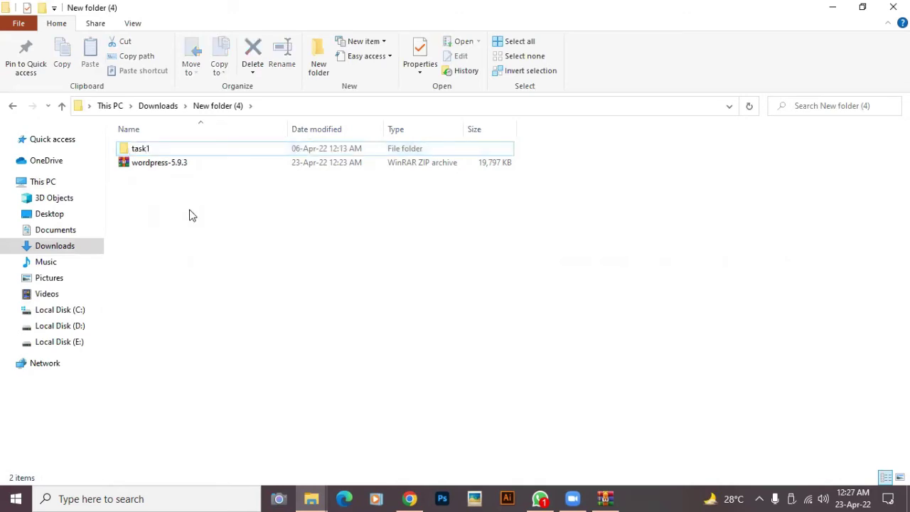
right_click(137, 150)
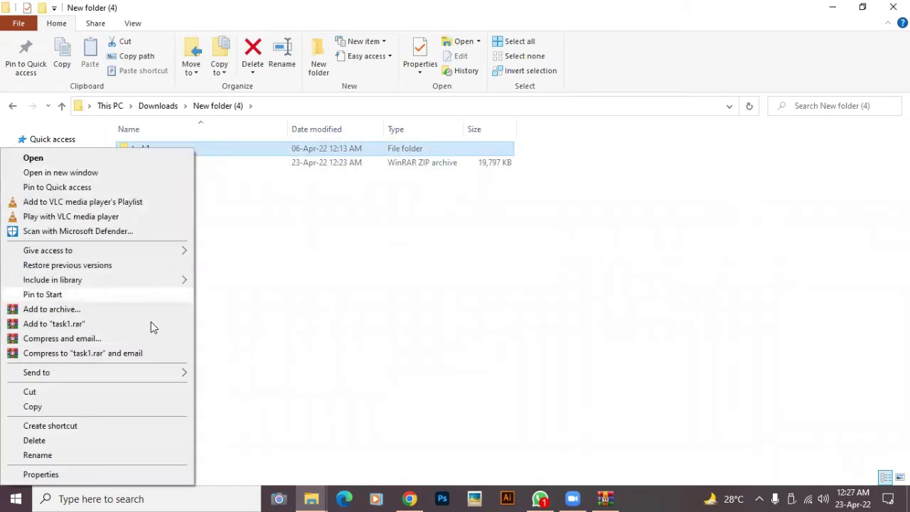
click(63, 394)
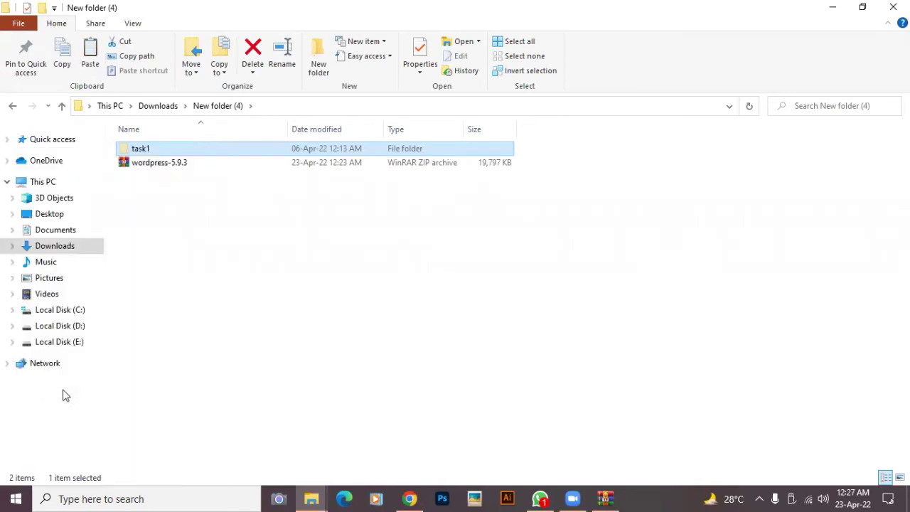
- Paste the task1 folder into C:\xampp\htdocs and minimize Explorer
click(43, 313)
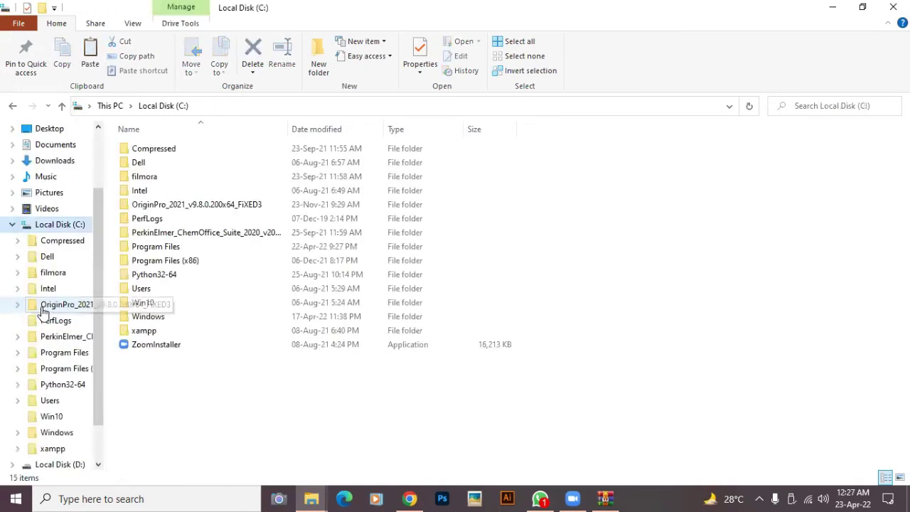
click(142, 333)
double_click(142, 332)
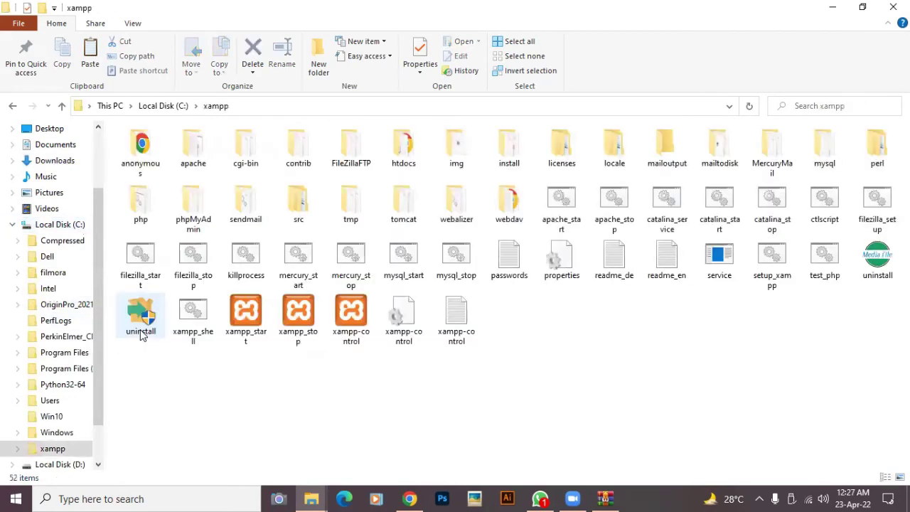
double_click(408, 150)
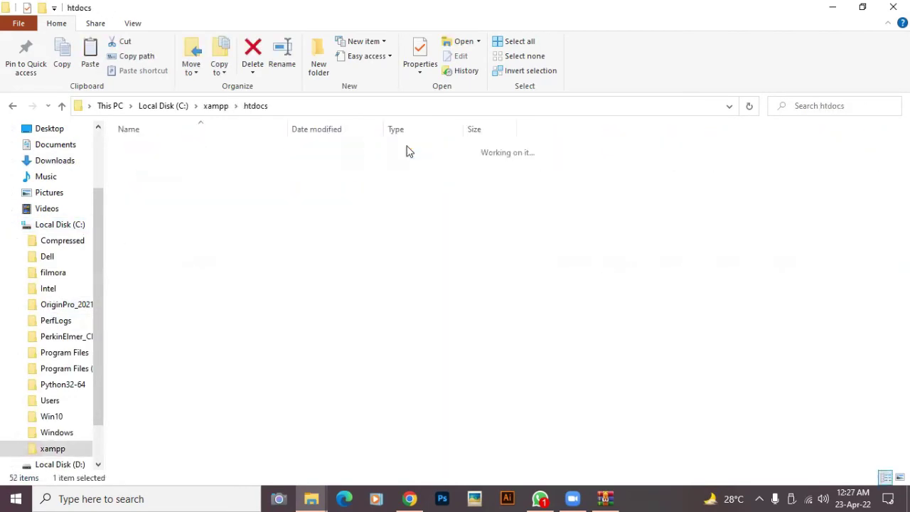
right_click(382, 379)
click(287, 276)
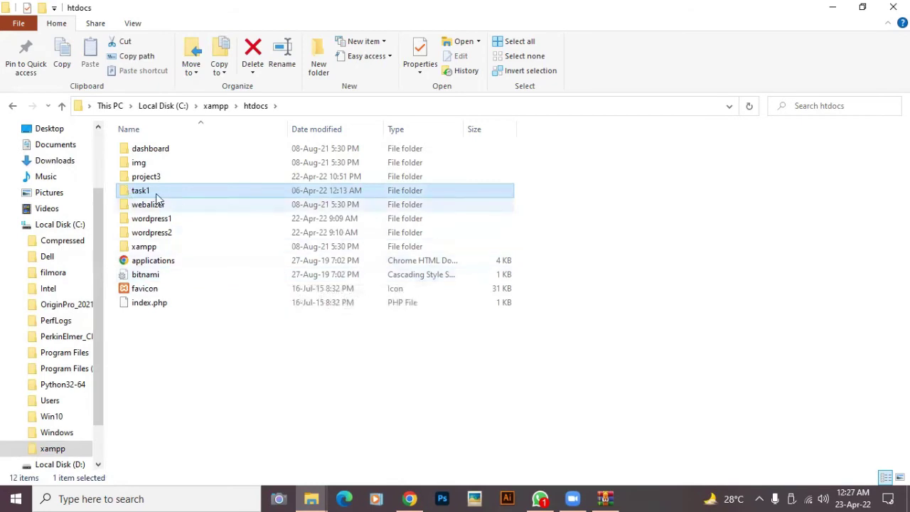
click(833, 7)
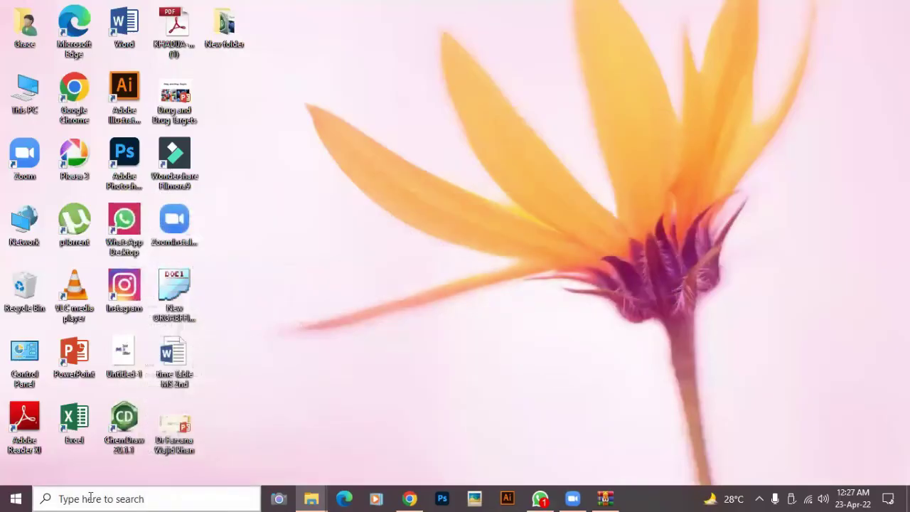
- Open XAMPP Control Panel, stop and restart Apache and MySQL, then close it
click(90, 498)
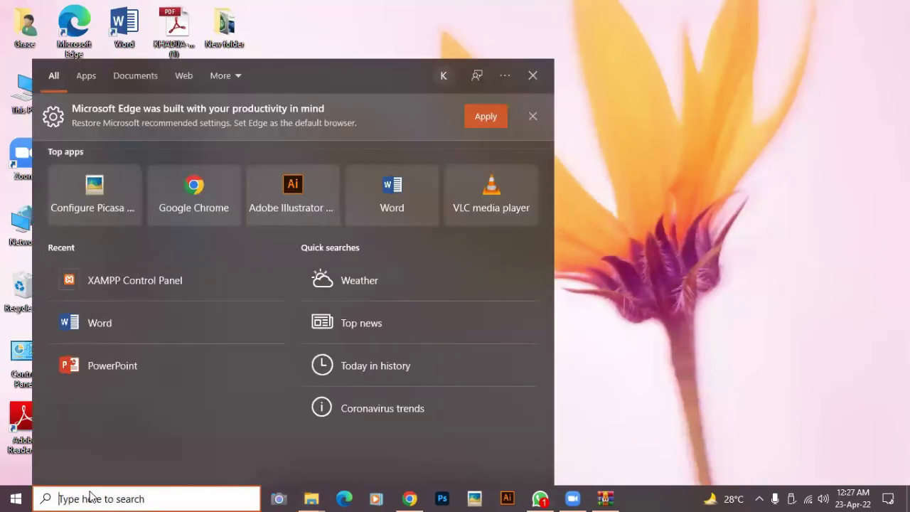
text(xampp)
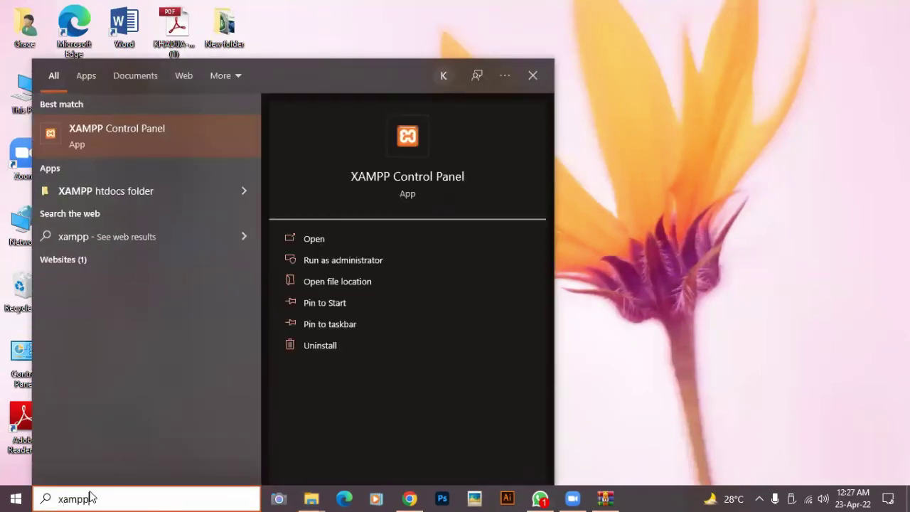
click(91, 130)
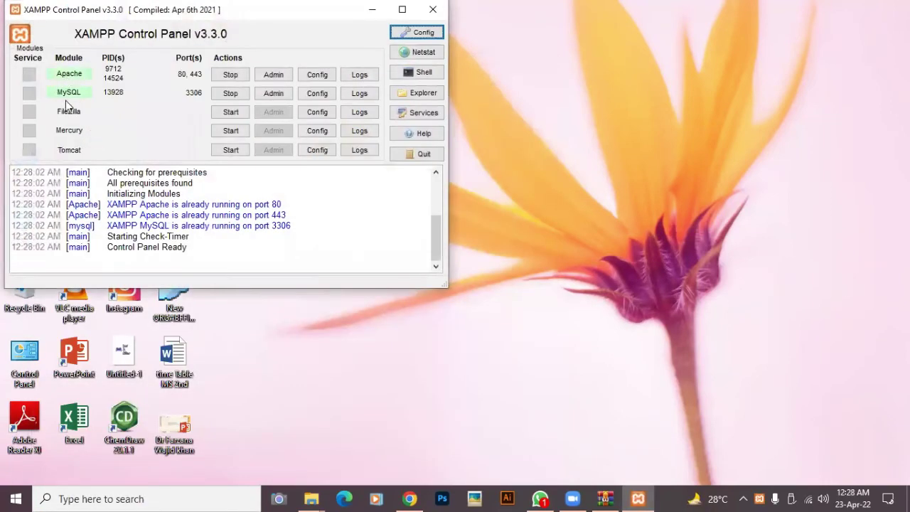
click(229, 77)
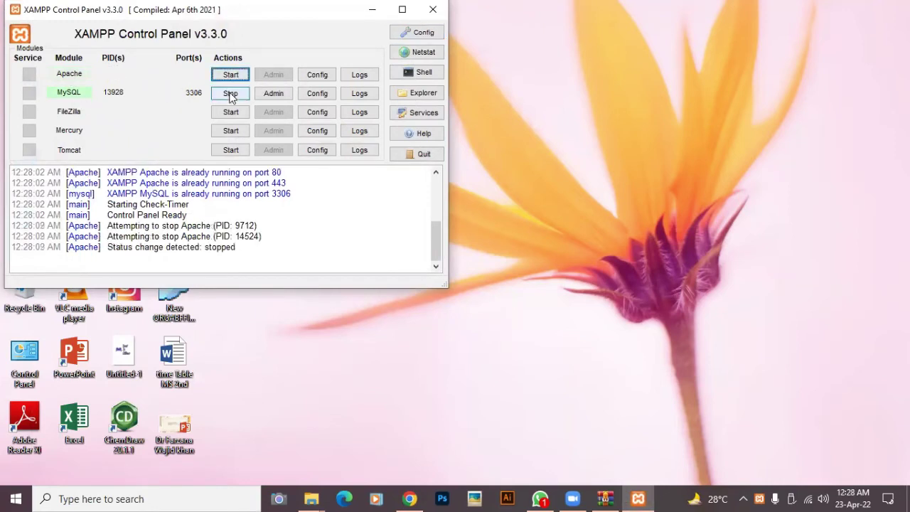
click(229, 96)
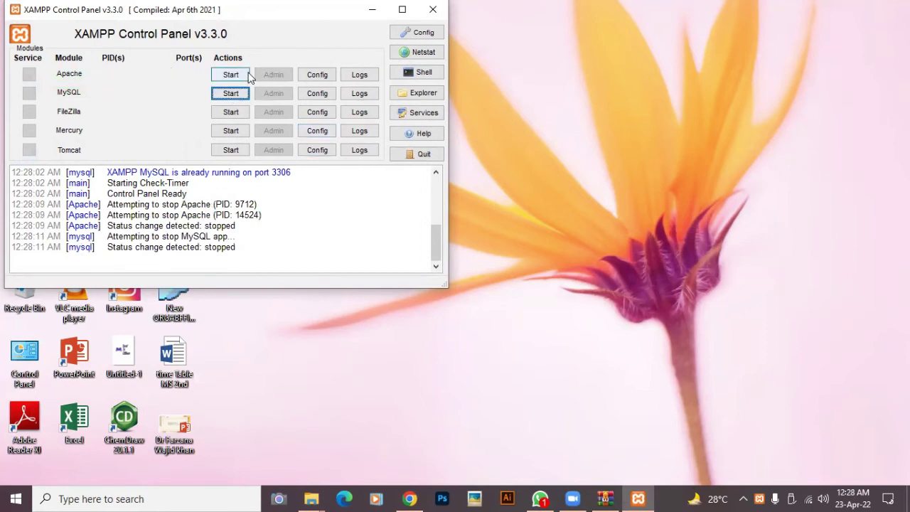
click(235, 75)
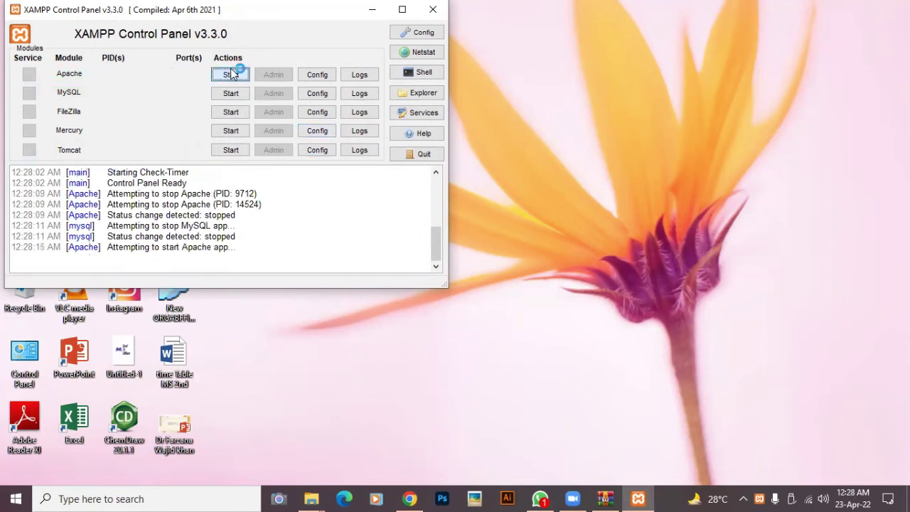
click(234, 97)
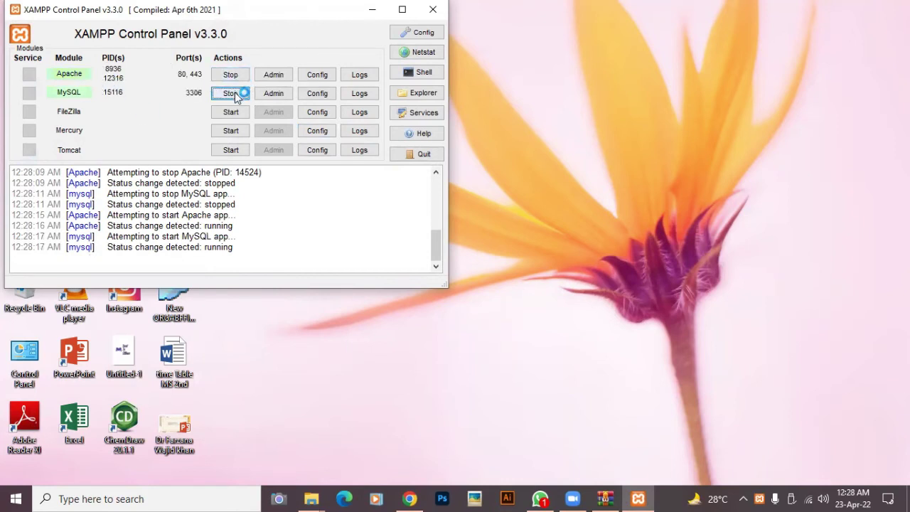
click(433, 10)
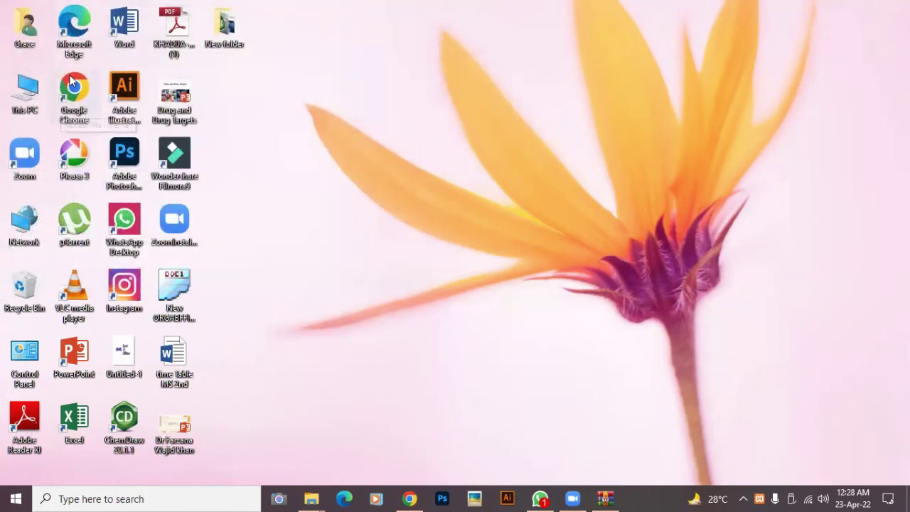
- Launch Chrome maximized and load localhost/task1
double_click(74, 85)
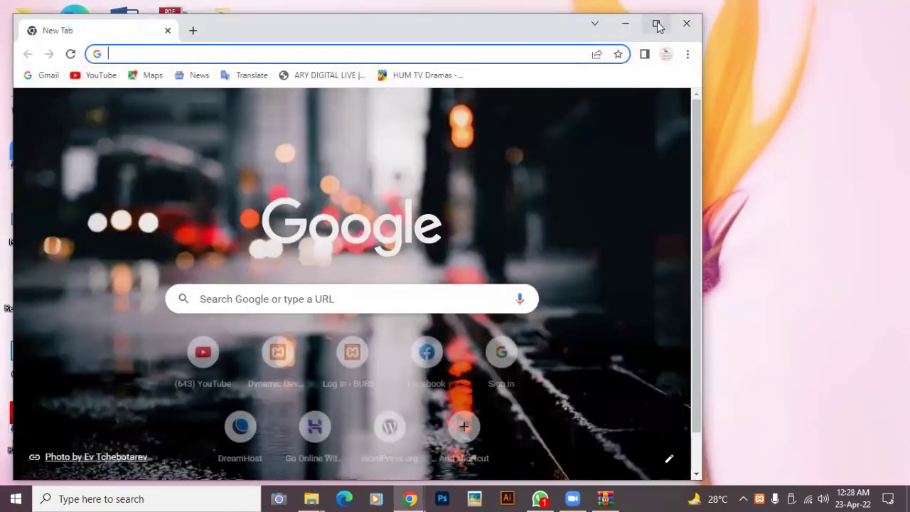
click(657, 25)
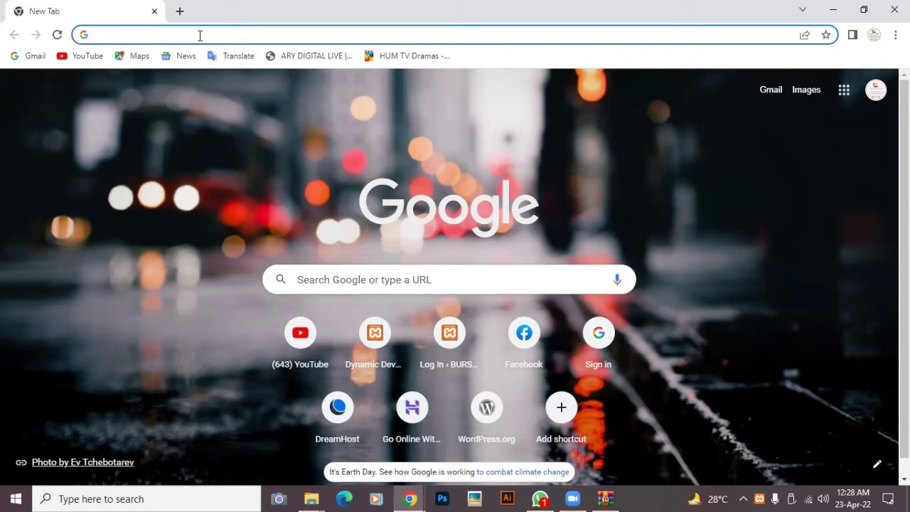
text(loc)
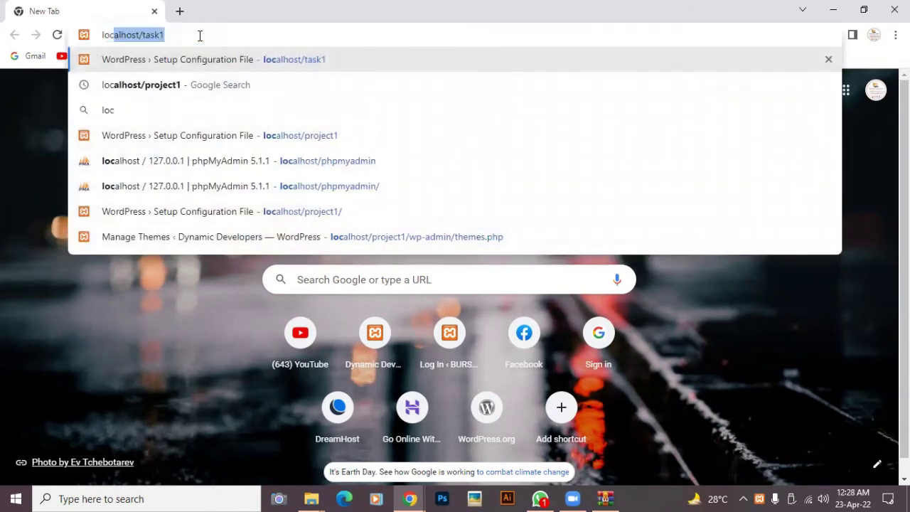
text(a)
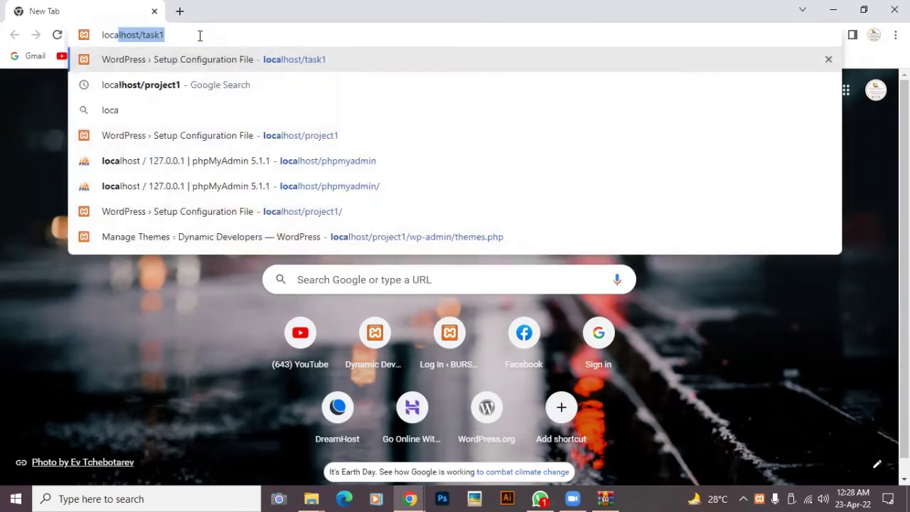
text(l)
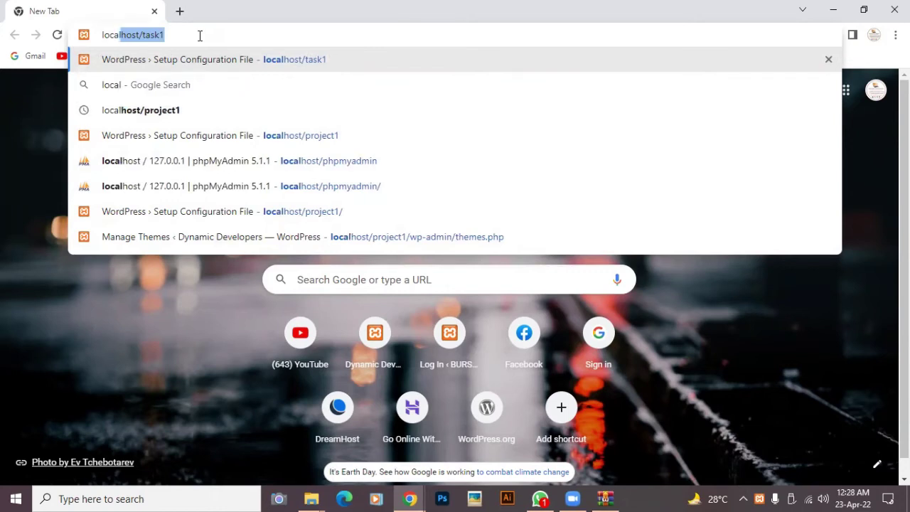
text(host/)
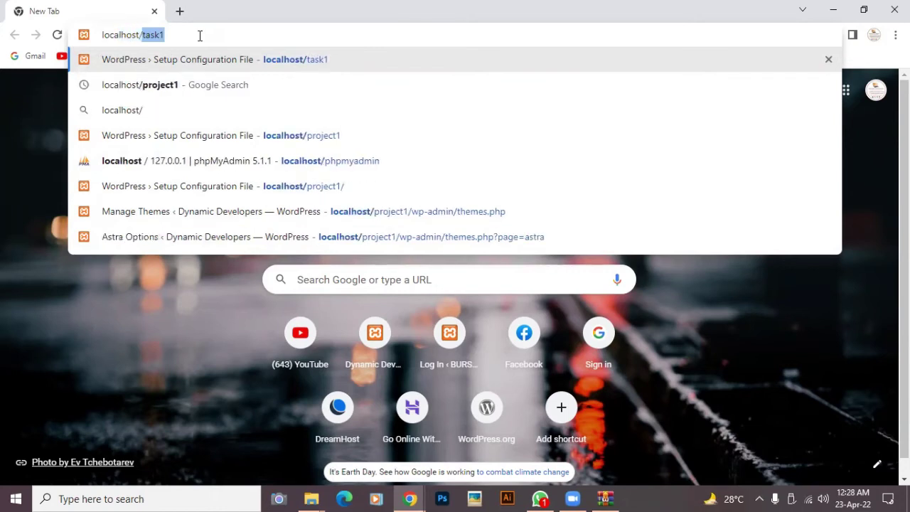
text(task1)
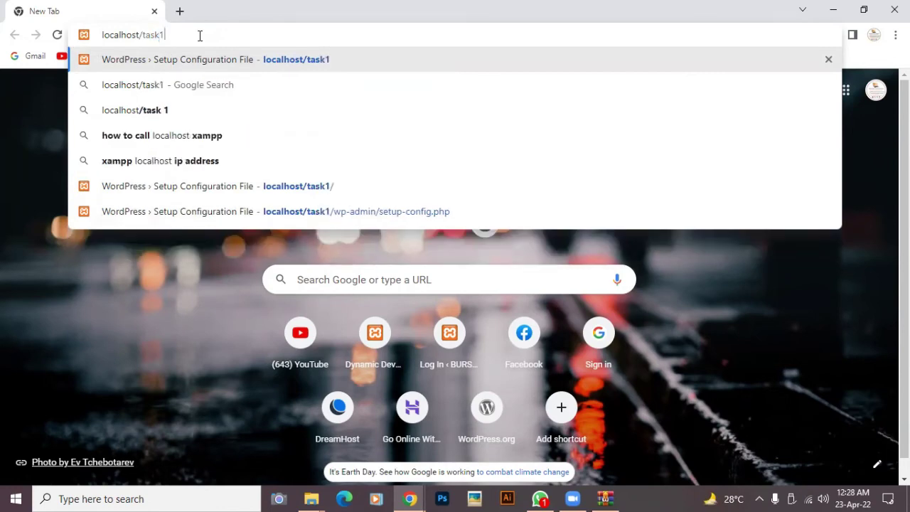
key(Return)
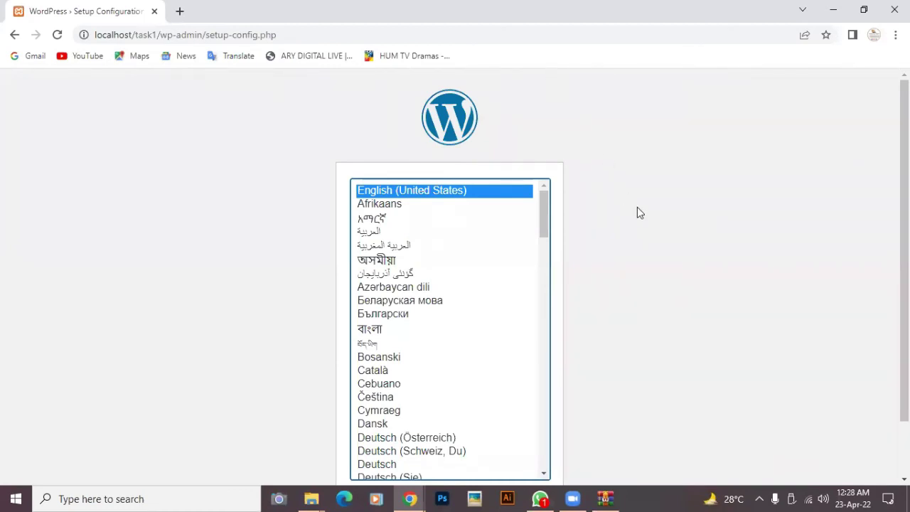
- Keep English (United States) as the setup language and continue to the welcome page
scroll(637, 212, down, 2)
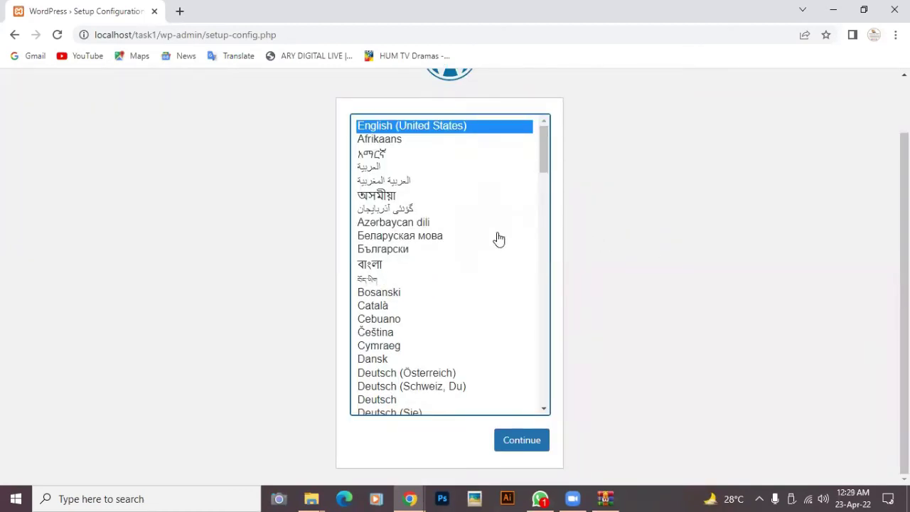
scroll(496, 240, up, 2)
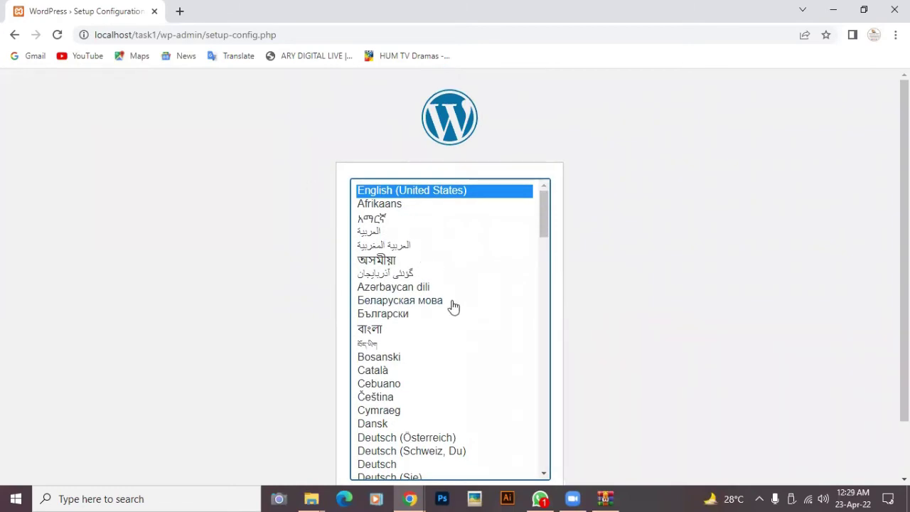
scroll(453, 307, down, 5)
scroll(450, 309, up, 5)
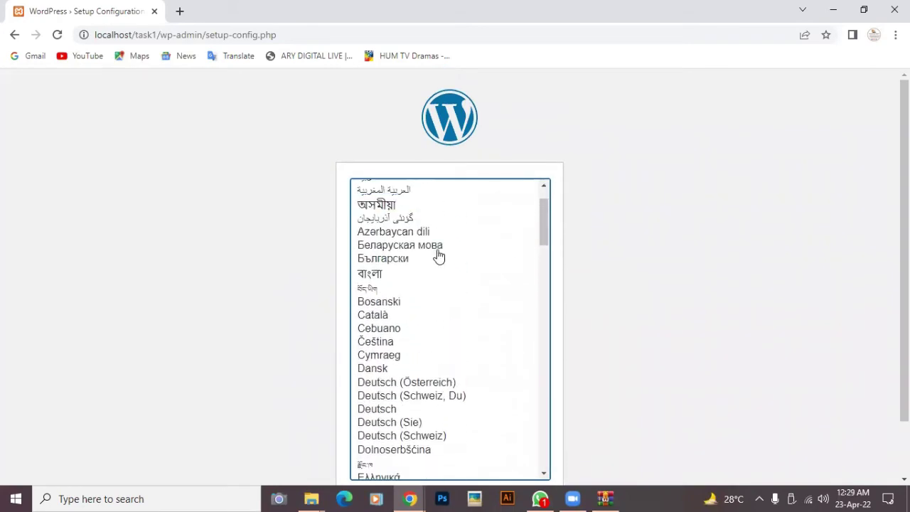
scroll(434, 233, down, 10)
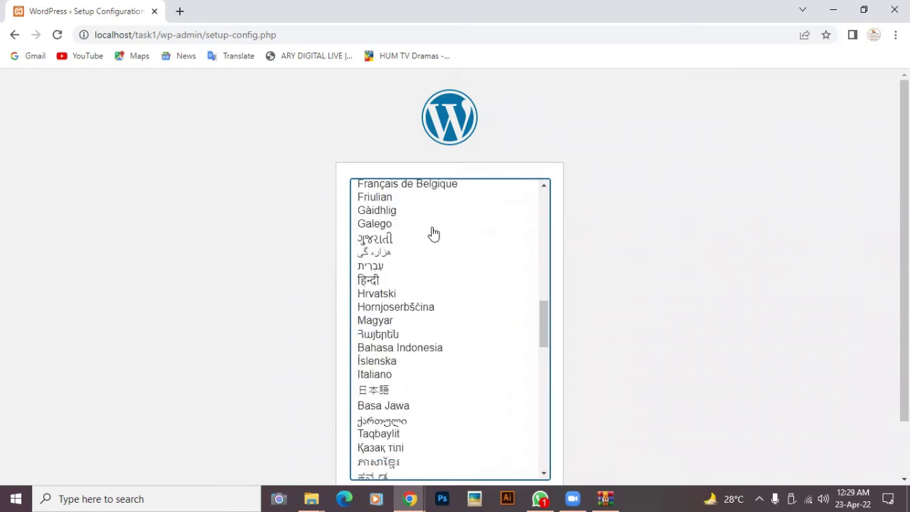
scroll(605, 188, down, 1)
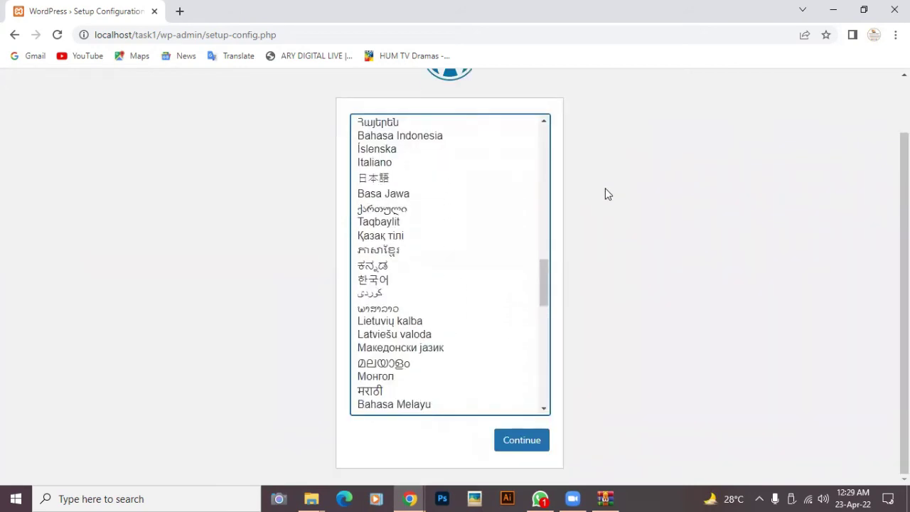
click(418, 496)
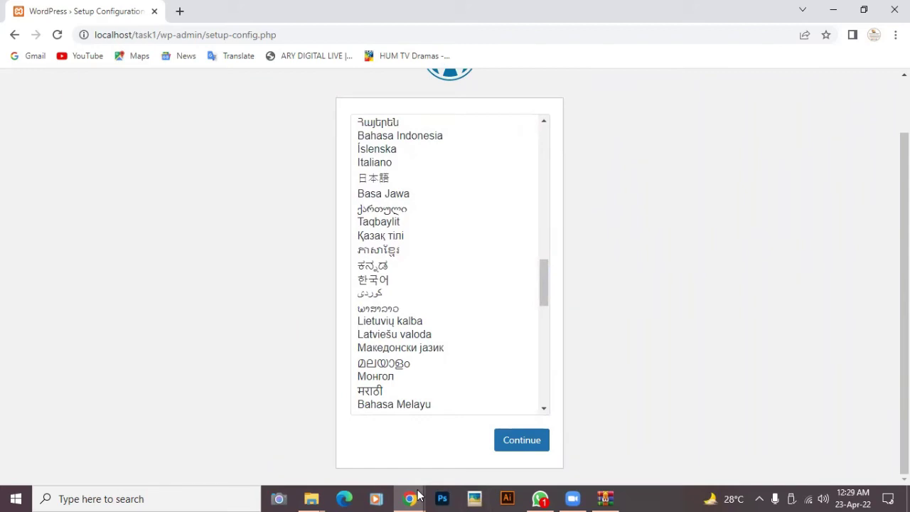
click(418, 496)
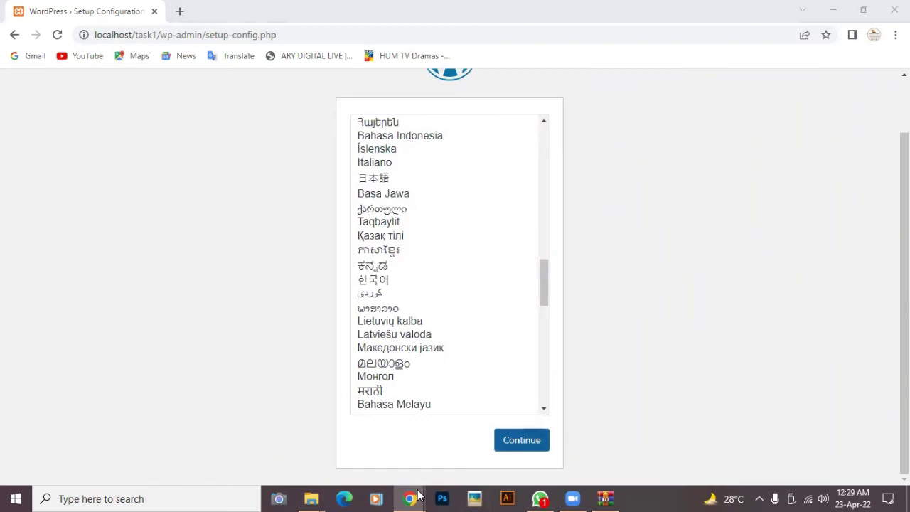
click(418, 496)
key(Return)
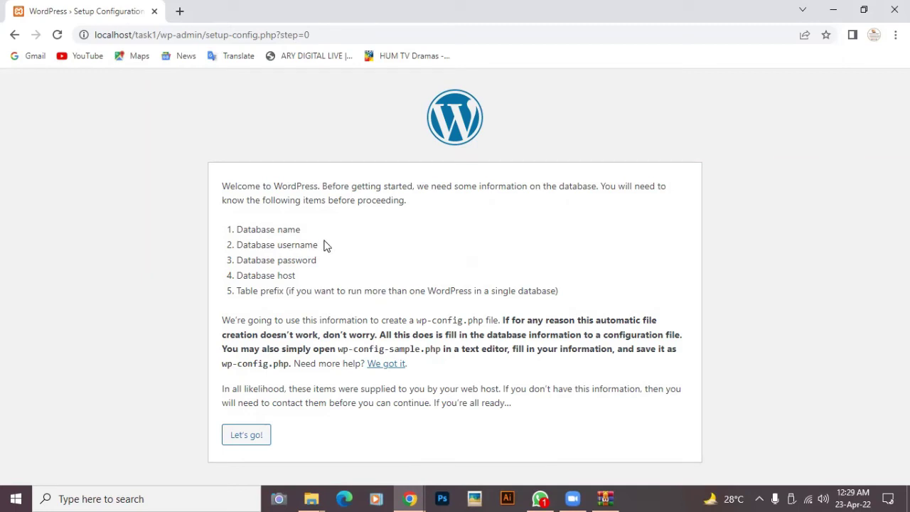
- Open phpMyAdmin at localhost/phpmyadmin in a new browser tab
click(179, 12)
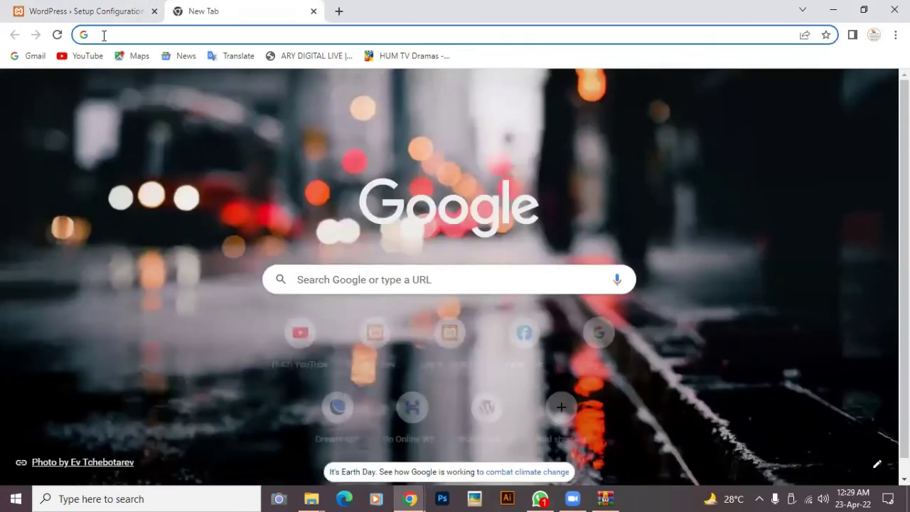
text(localhost)
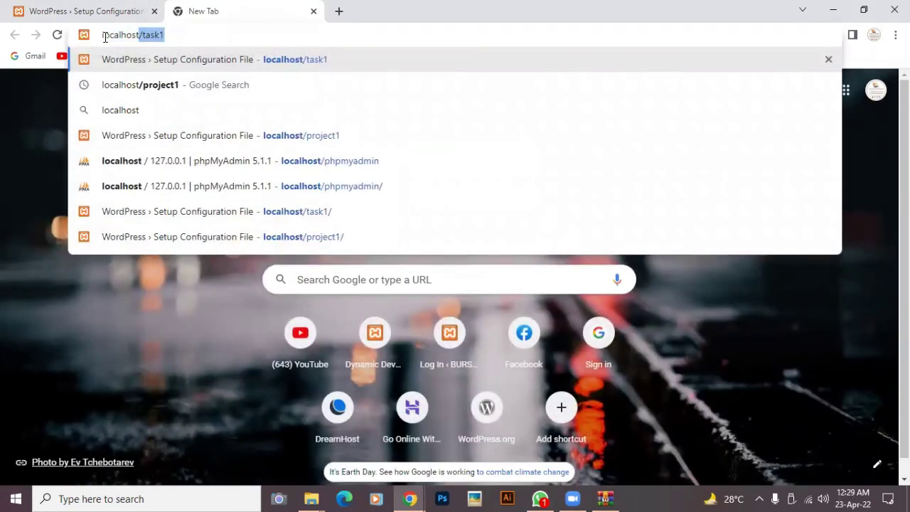
text(/php)
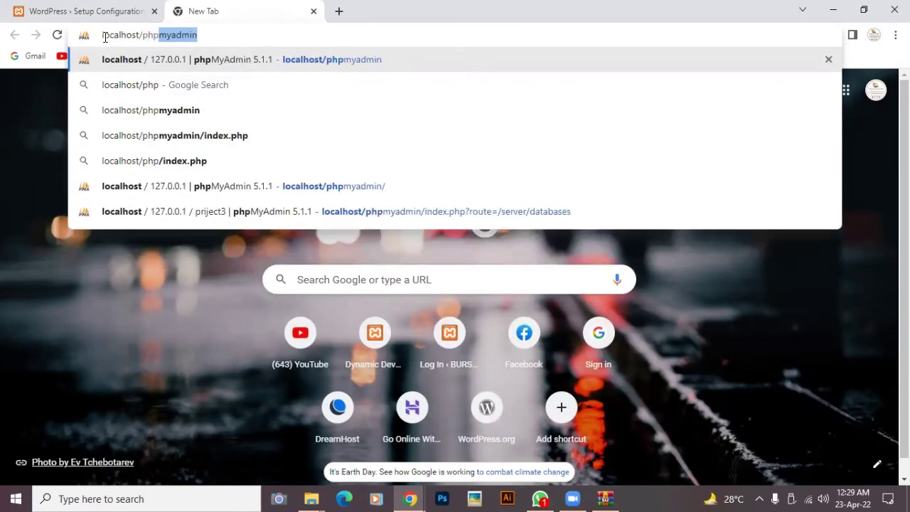
text(myadmi)
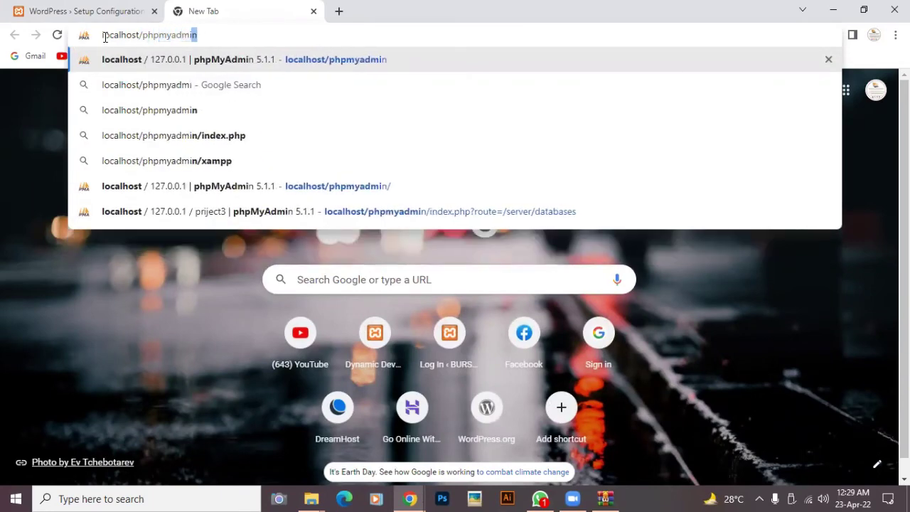
text(n)
key(Return)
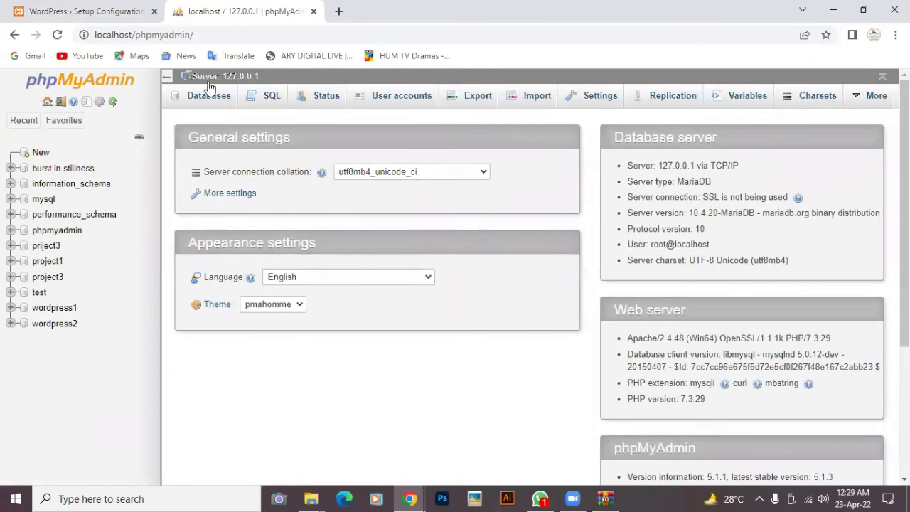
- Create a new database named task1 on the Databases page
click(209, 96)
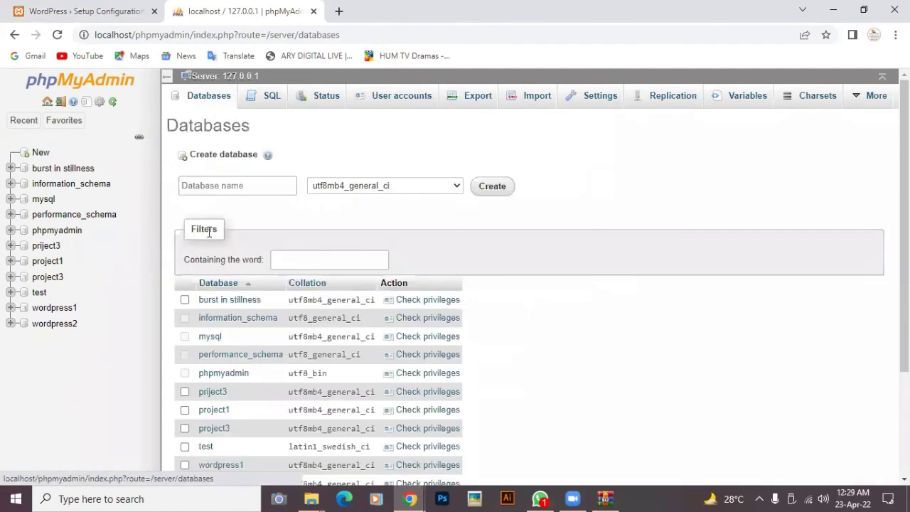
click(237, 187)
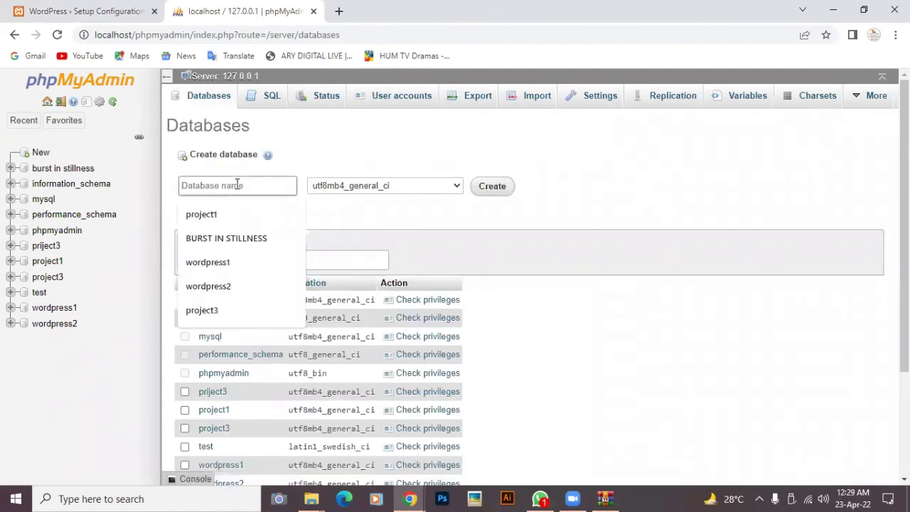
text(task1)
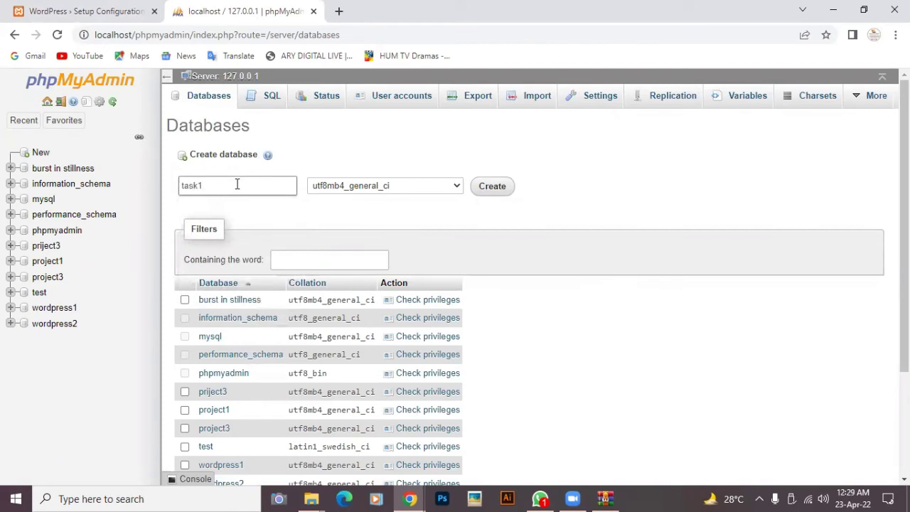
click(494, 191)
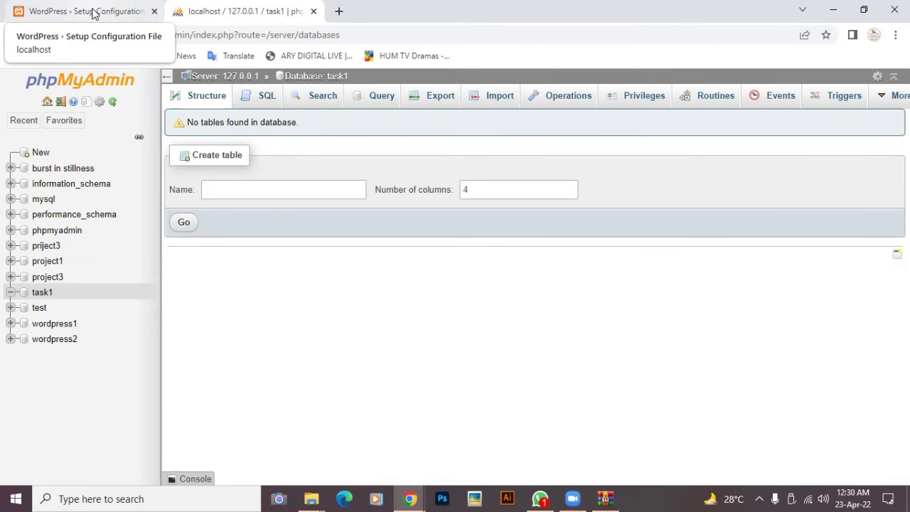
- Back in the WordPress setup, start the database form and enter task1 as the database name
click(93, 14)
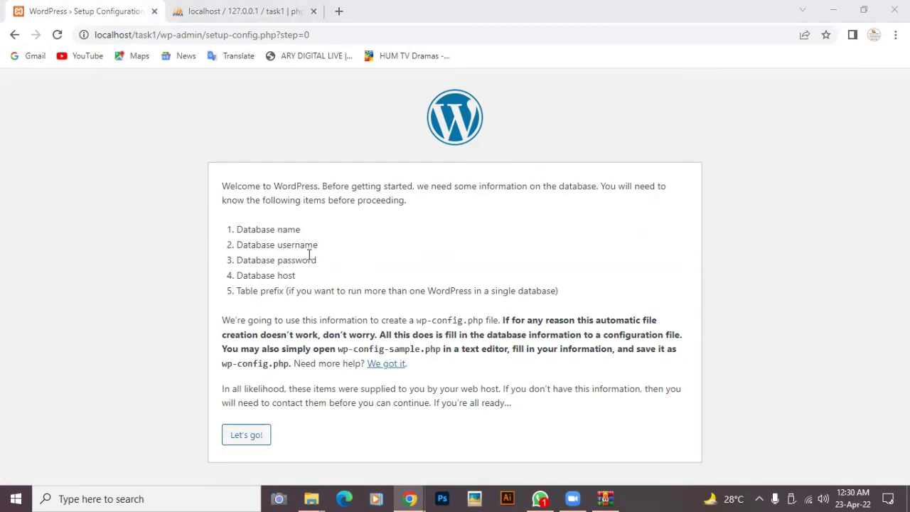
click(254, 439)
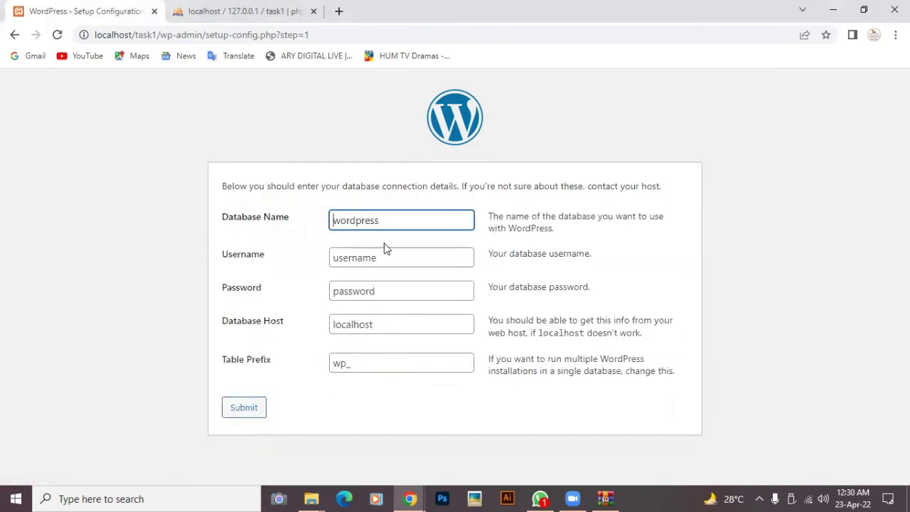
click(387, 223)
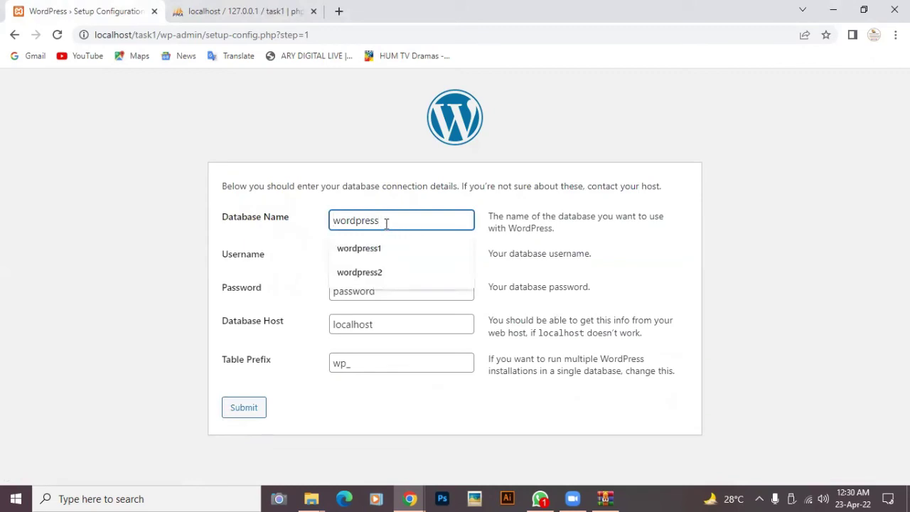
key(BackSpace)
key(BackSpace)
key(BackSpace)
key(BackSpace)
key(BackSpace)
key(BackSpace)
key(BackSpace)
key(BackSpace)
key(BackSpace)
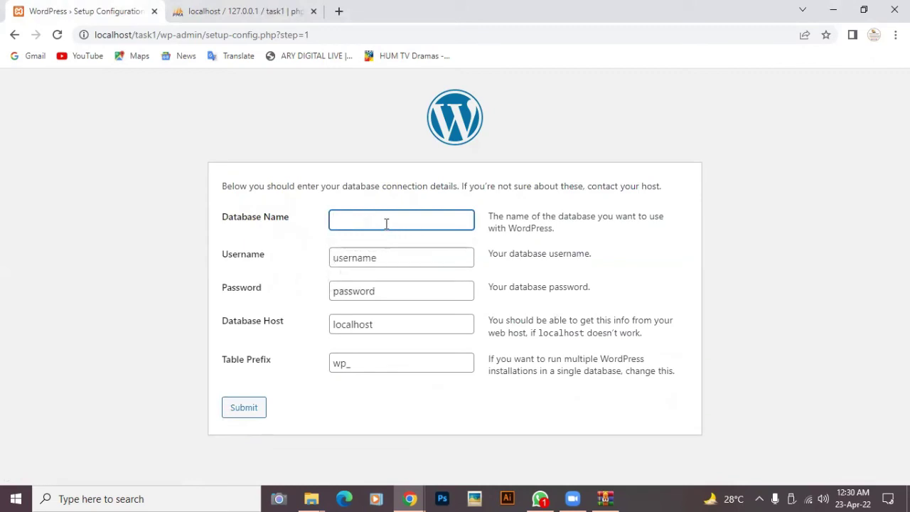
text(task1)
- Set the database username to root with an empty password and submit the details
click(395, 260)
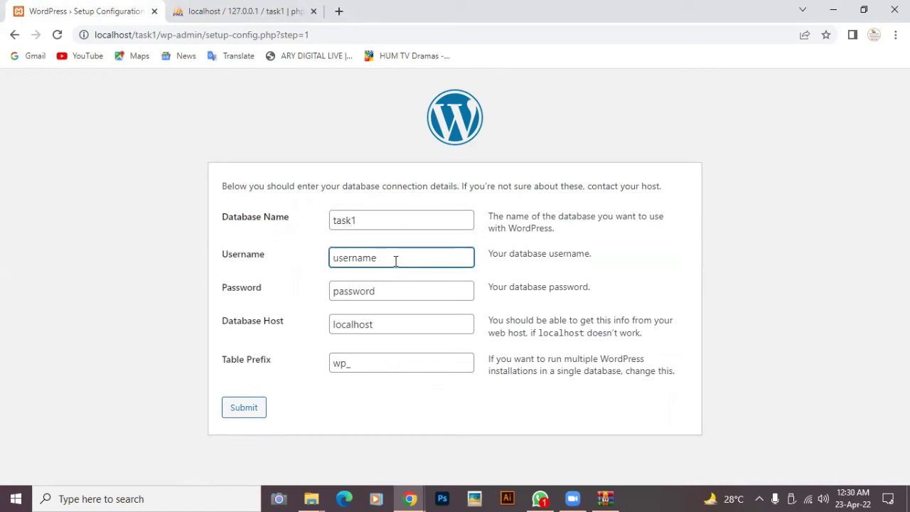
key(BackSpace)
key(BackSpace)
key(BackSpace)
key(BackSpace)
key(BackSpace)
key(BackSpace)
key(BackSpace)
key(BackSpace)
text(root)
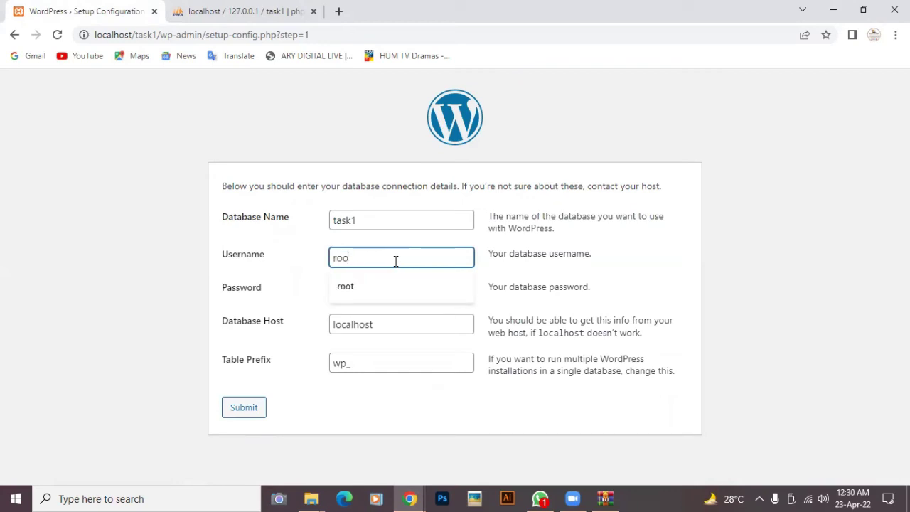
click(399, 291)
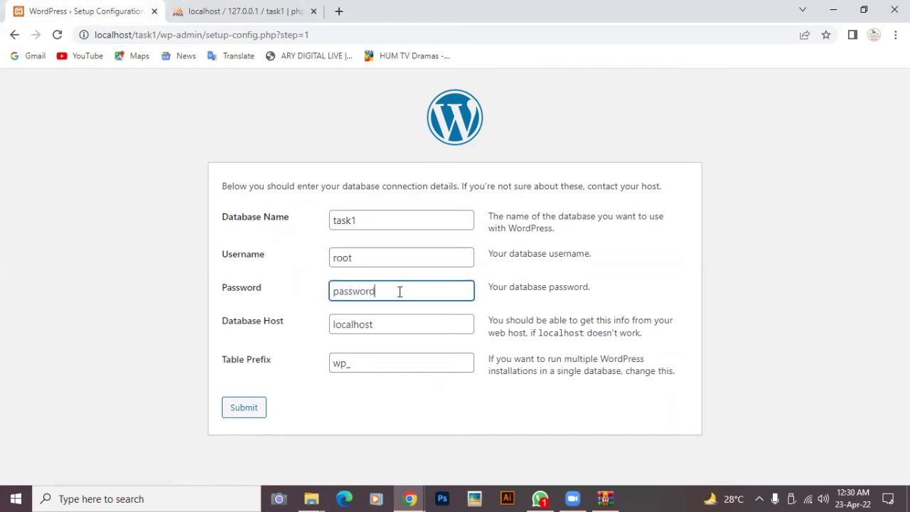
key(BackSpace)
key(BackSpace)
key(BackSpace)
key(BackSpace)
key(BackSpace)
key(BackSpace)
key(BackSpace)
key(BackSpace)
click(242, 408)
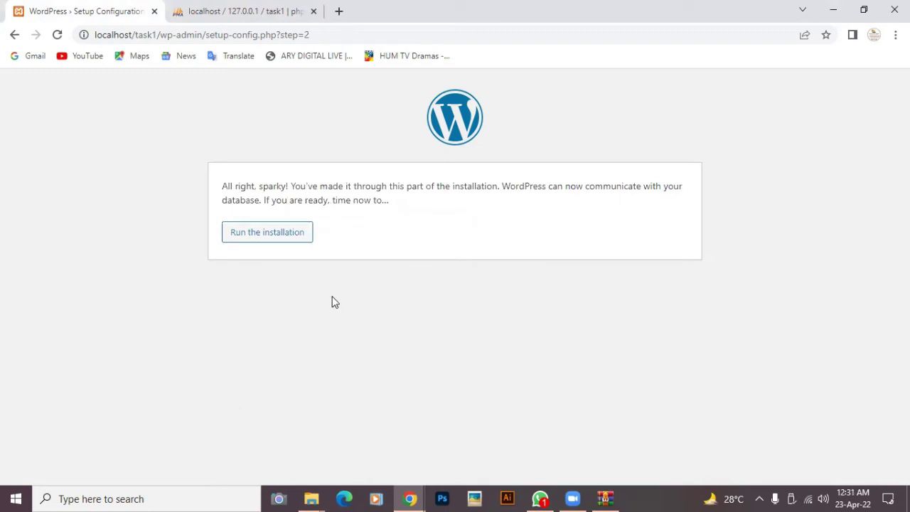
- Run the installation and look over the site information form
click(257, 235)
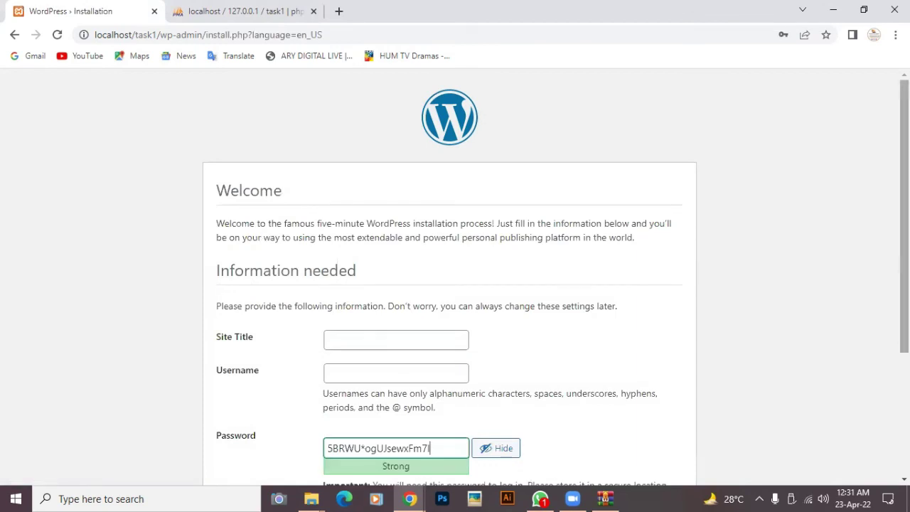
scroll(817, 219, down, 1)
scroll(817, 219, down, 1)
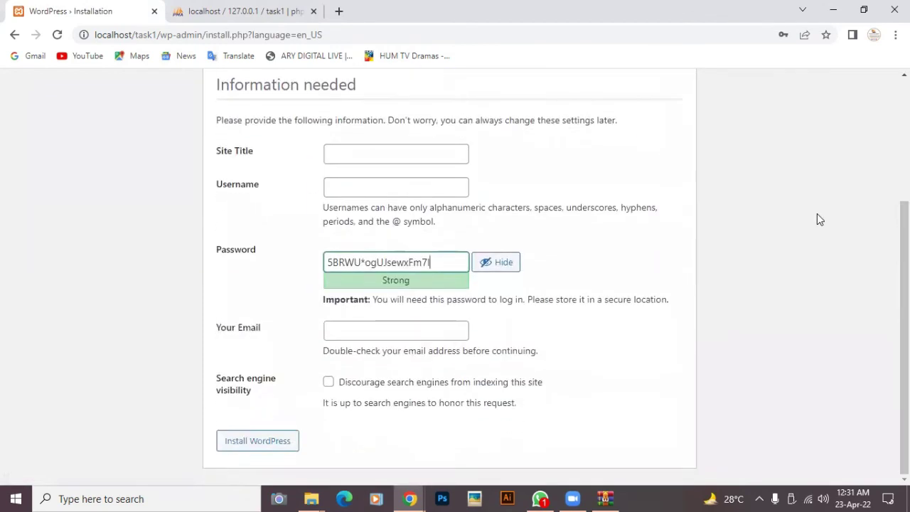
scroll(817, 219, up, 2)
scroll(817, 219, up, 1)
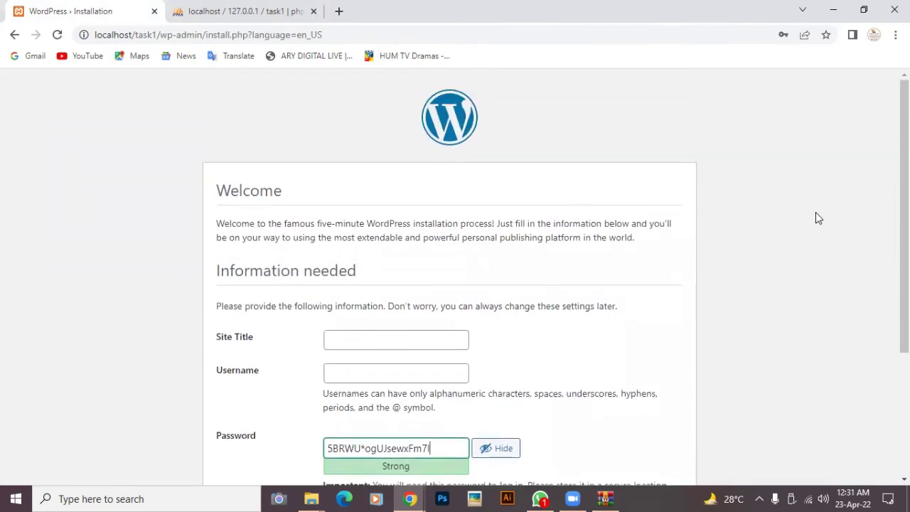
scroll(816, 212, down, 1)
scroll(817, 214, down, 1)
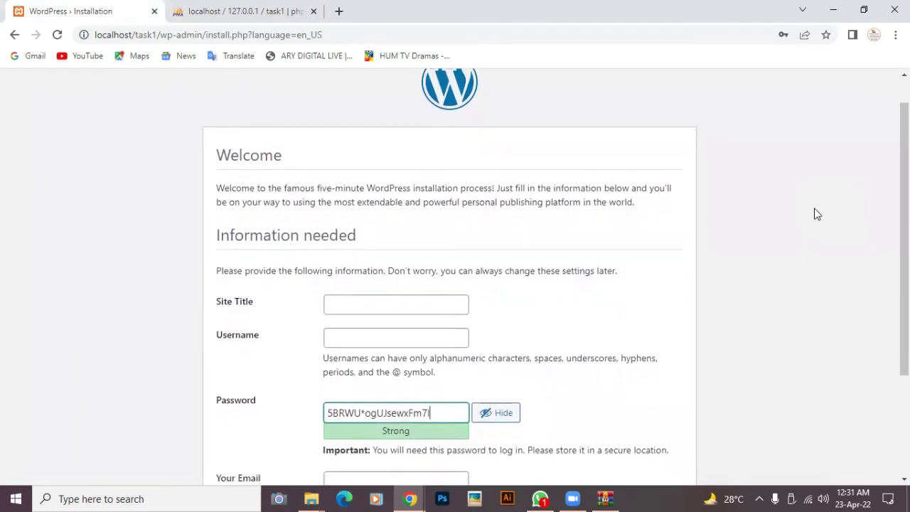
scroll(817, 215, down, 2)
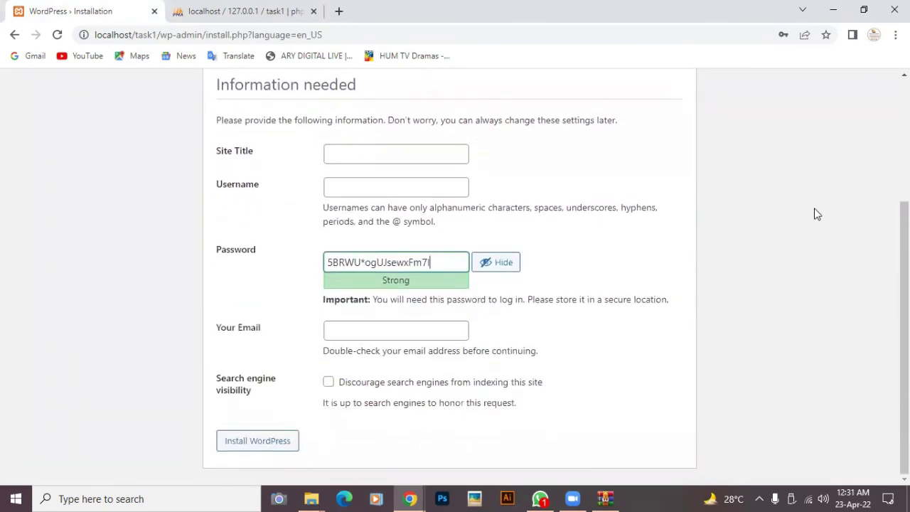
- Set the site title to Dynamic Developers and the username to admin
click(333, 154)
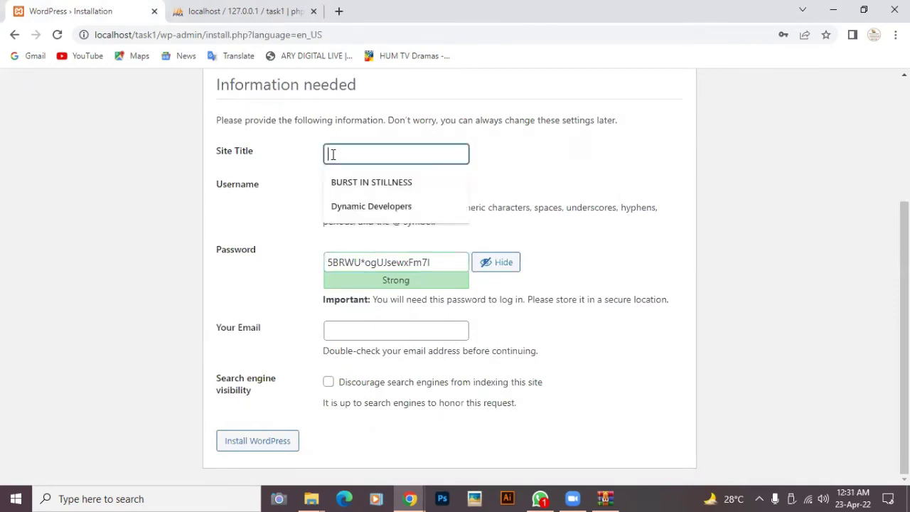
click(357, 208)
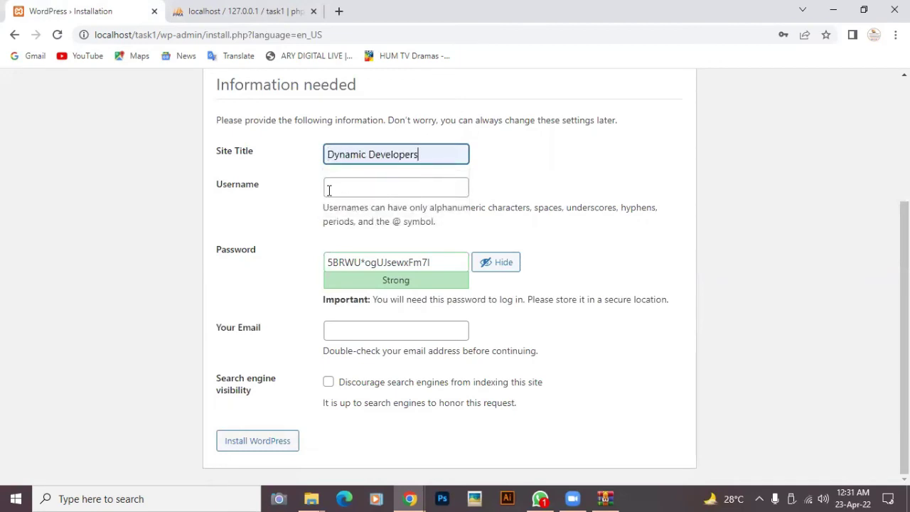
click(326, 188)
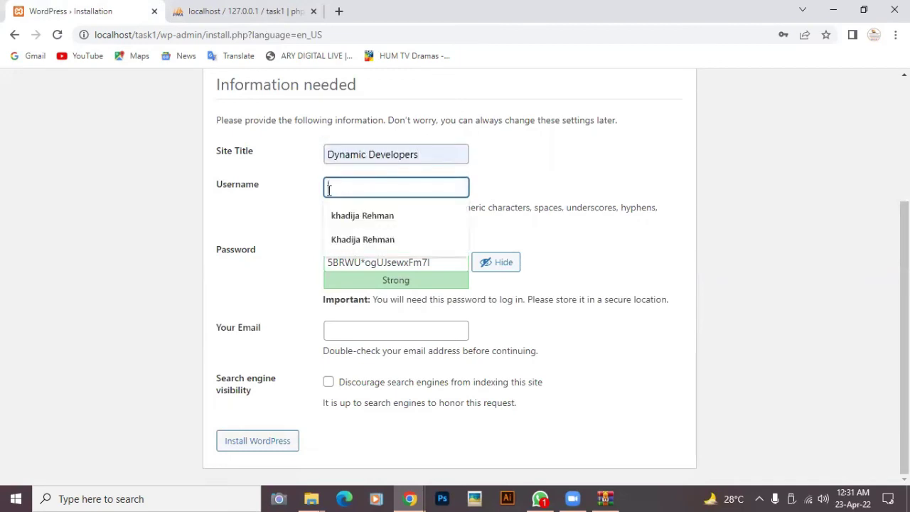
click(350, 241)
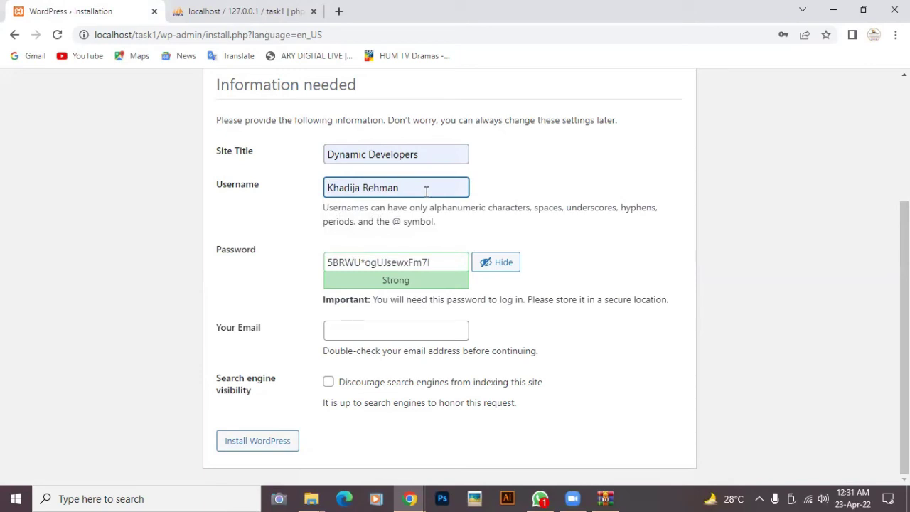
click(426, 190)
key(BackSpace)
key(BackSpace)
key(BackSpace)
key(BackSpace)
key(BackSpace)
key(BackSpace)
key(BackSpace)
key(BackSpace)
key(BackSpace)
key(BackSpace)
key(BackSpace)
key(BackSpace)
key(BackSpace)
key(BackSpace)
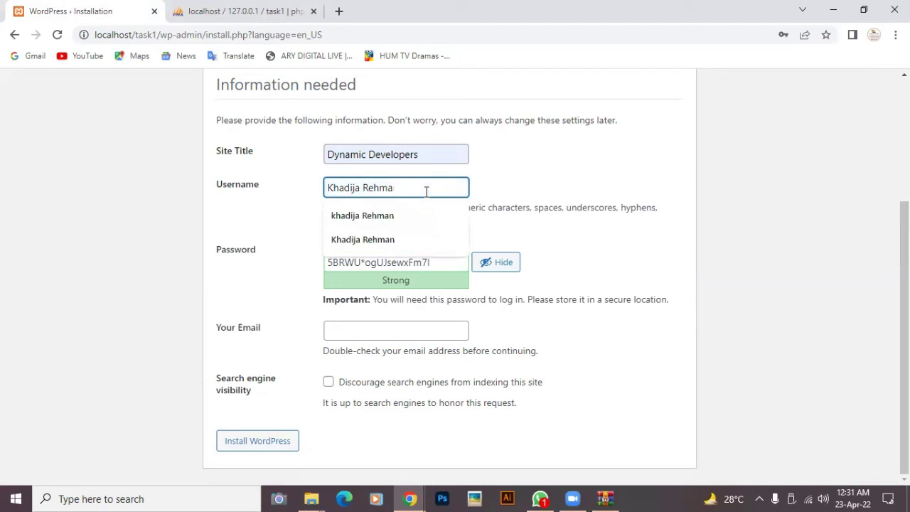
text(admin)
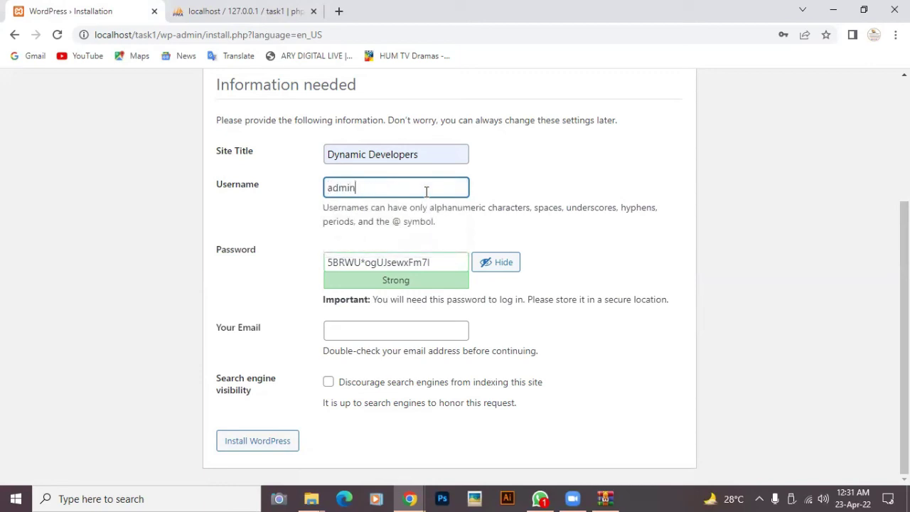
- Replace the generated password with the chosen weak password and confirm its use
click(447, 262)
key(BackSpace)
key(BackSpace)
key(BackSpace)
key(BackSpace)
key(BackSpace)
key(BackSpace)
key(BackSpace)
key(BackSpace)
key(BackSpace)
key(BackSpace)
key(BackSpace)
key(BackSpace)
key(BackSpace)
key(BackSpace)
key(BackSpace)
key(BackSpace)
key(BackSpace)
key(BackSpace)
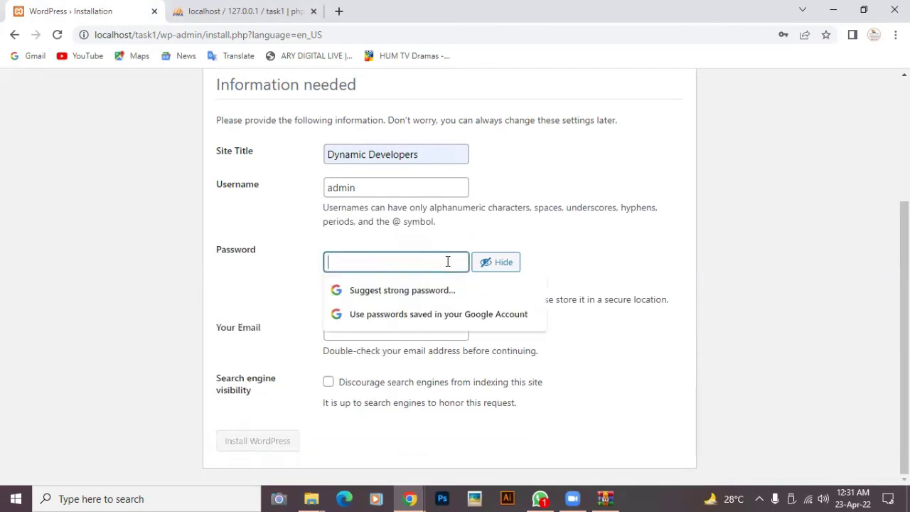
text(ad)
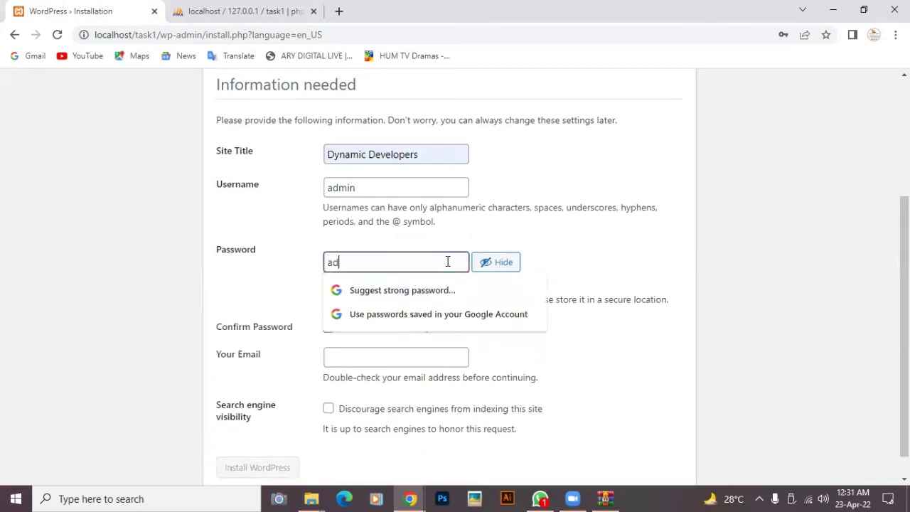
text(min123)
click(365, 356)
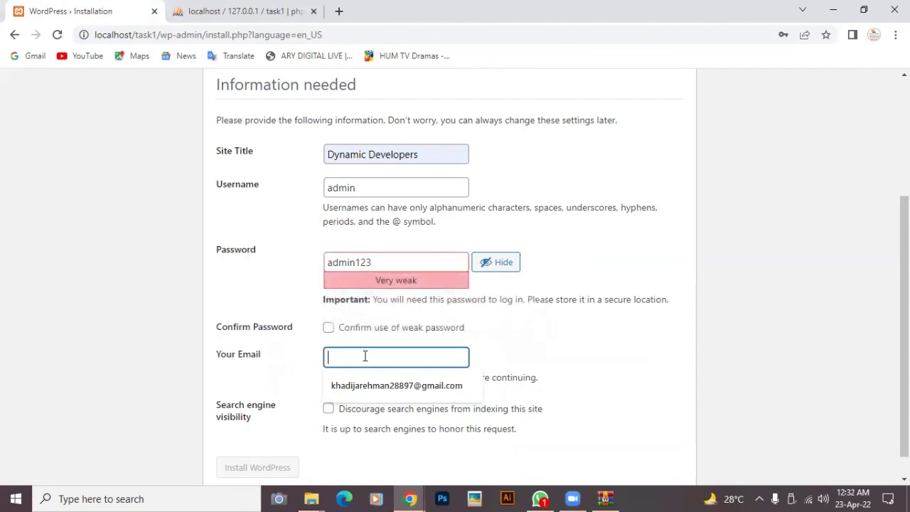
click(328, 330)
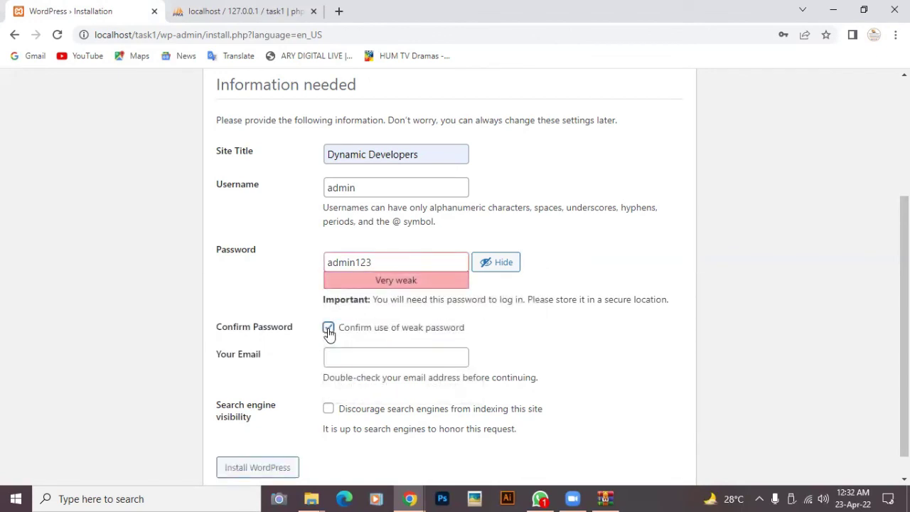
- Fill the administrator email from the saved suggestion and install WordPress
click(354, 360)
scroll(354, 361, down, 1)
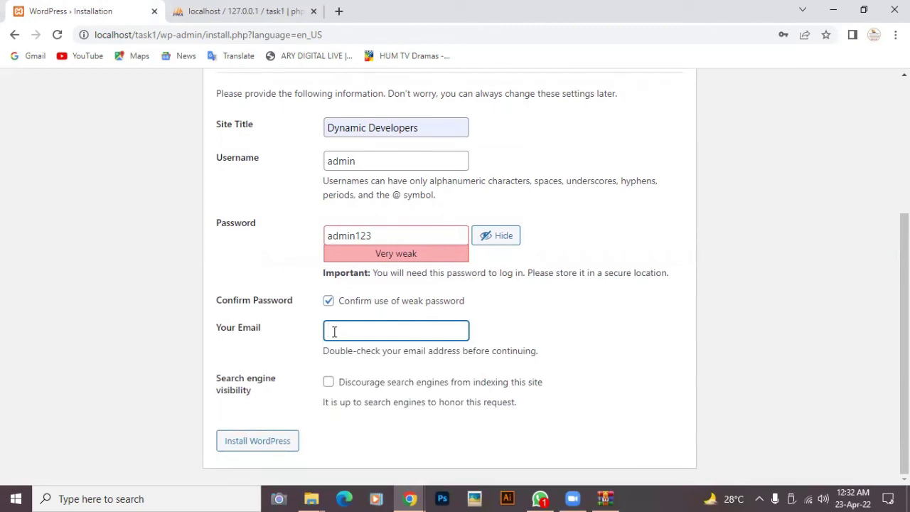
text(k)
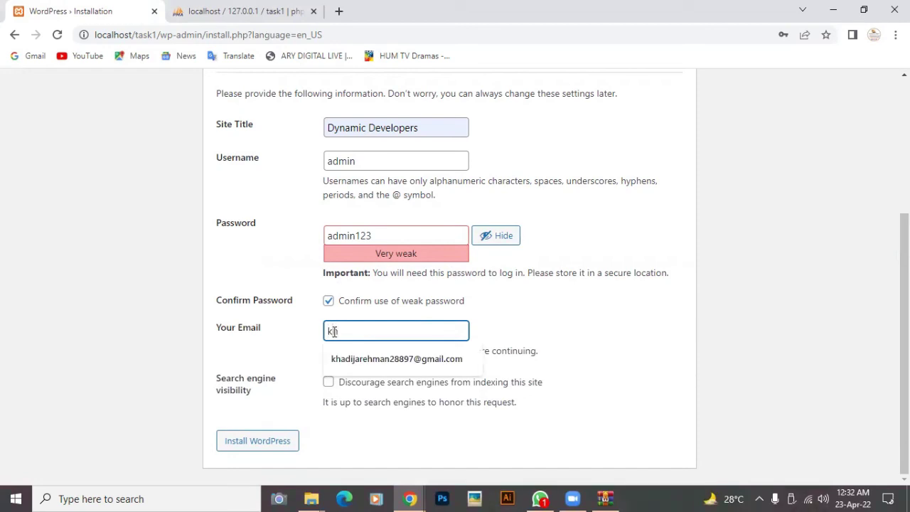
key(BackSpace)
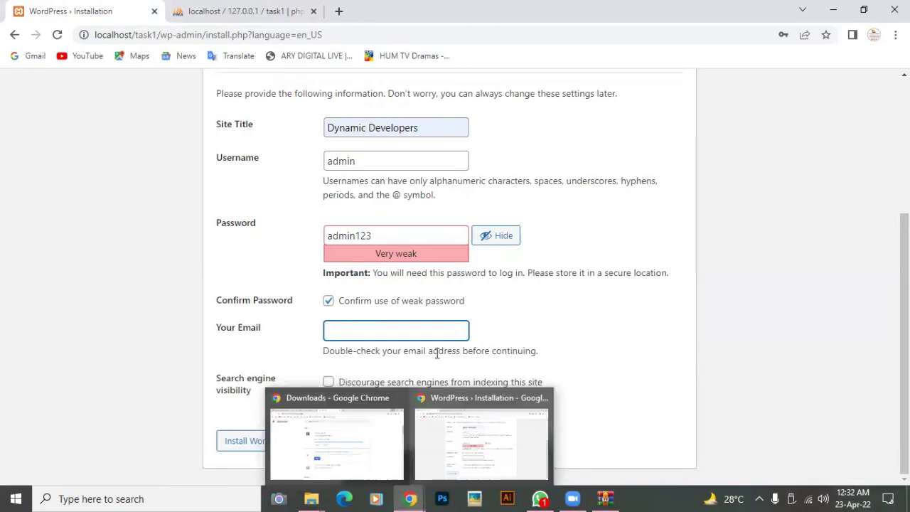
click(402, 331)
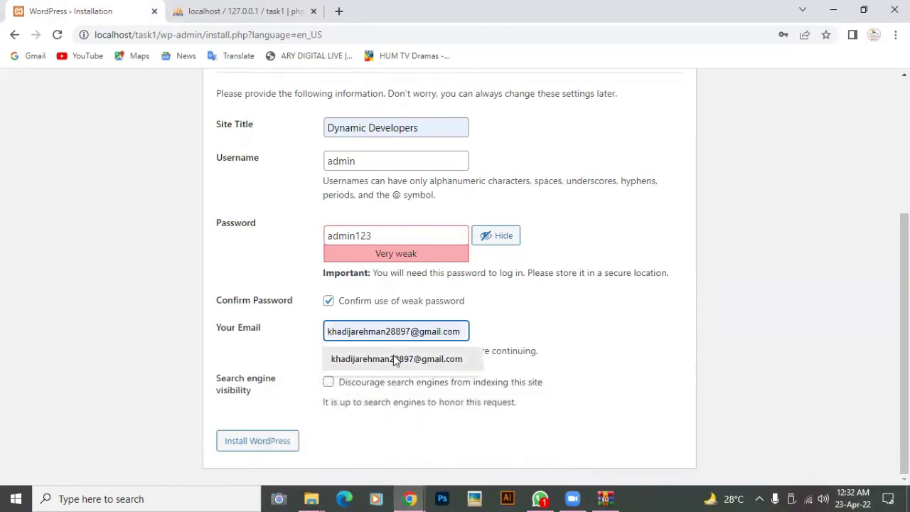
click(396, 359)
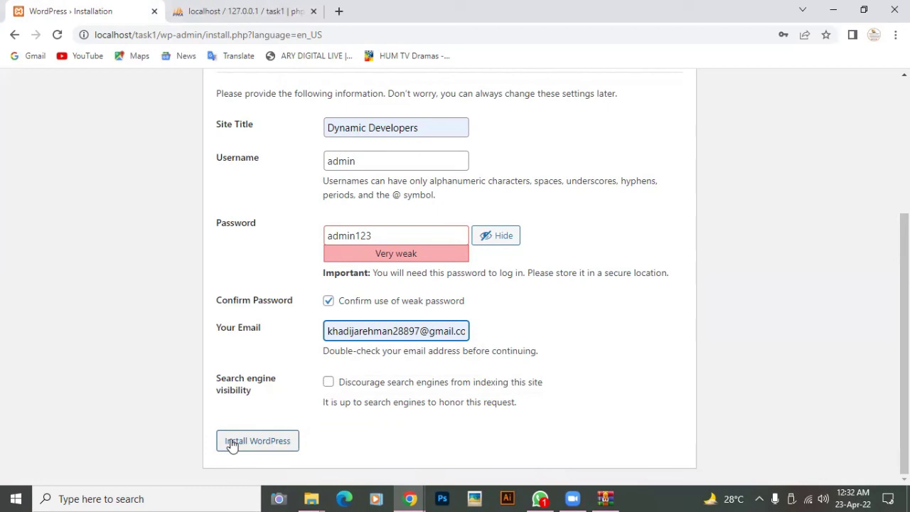
click(232, 445)
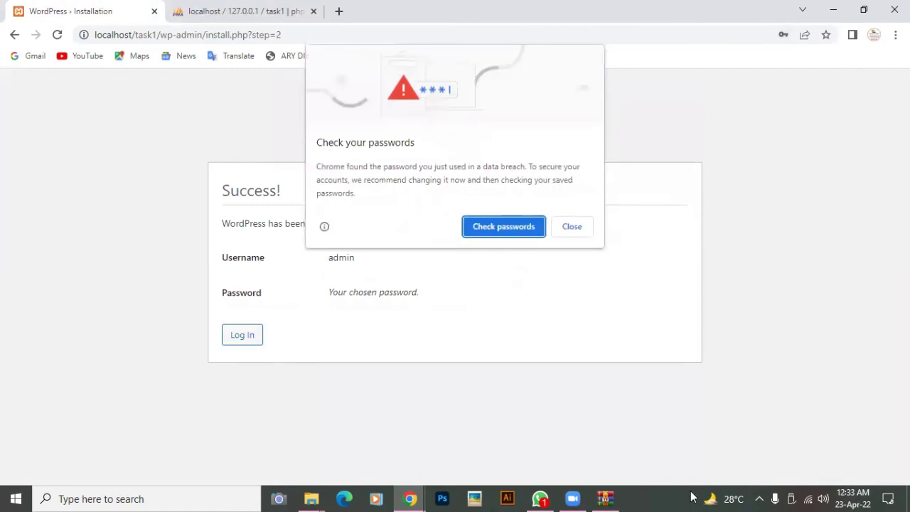
- Dismiss Chrome's breached-password warning and Save password prompt, then go to Log In
click(569, 228)
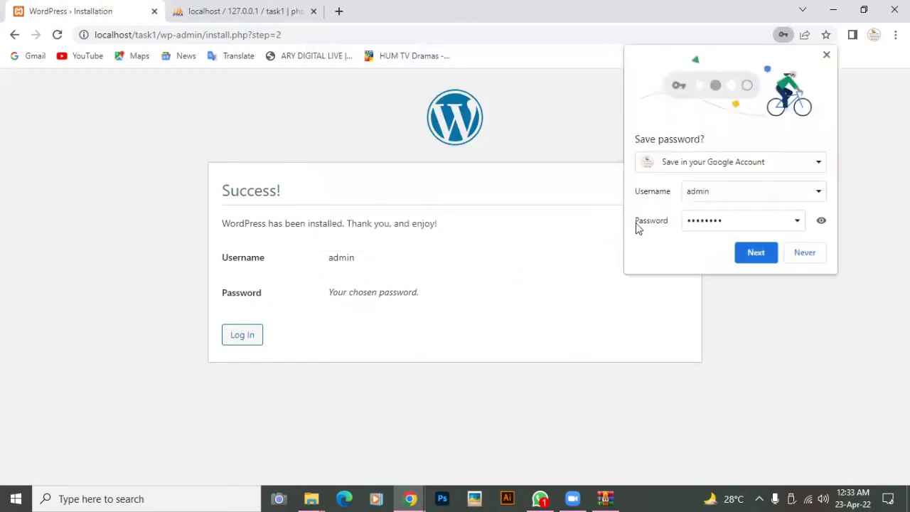
click(826, 57)
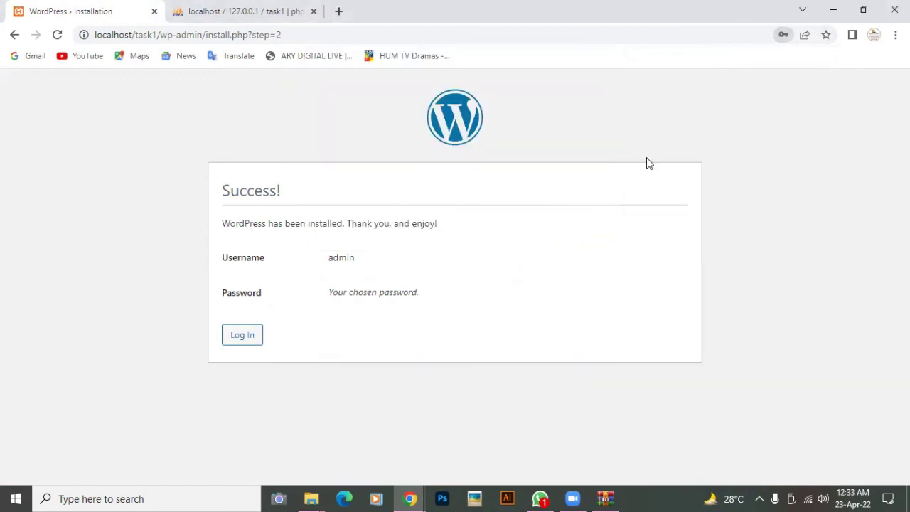
click(243, 334)
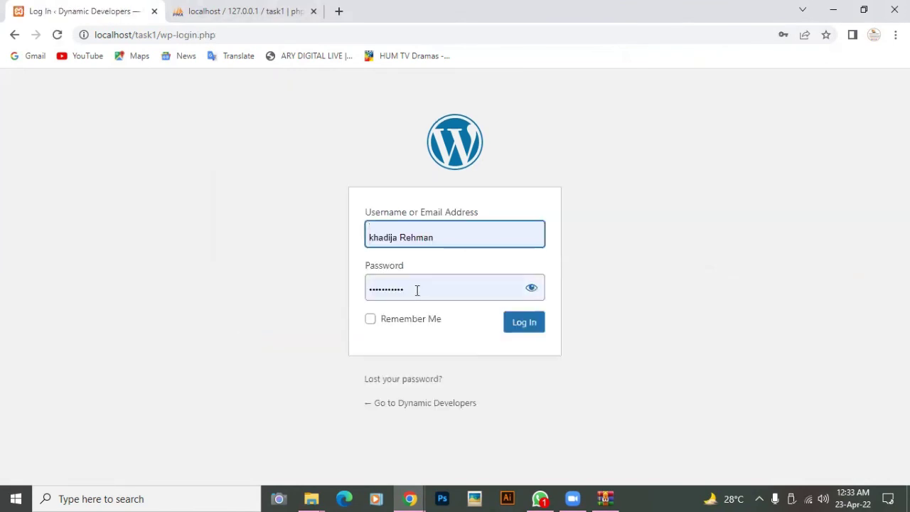
- Log in as admin with the account password, with Remember Me ticked
click(453, 238)
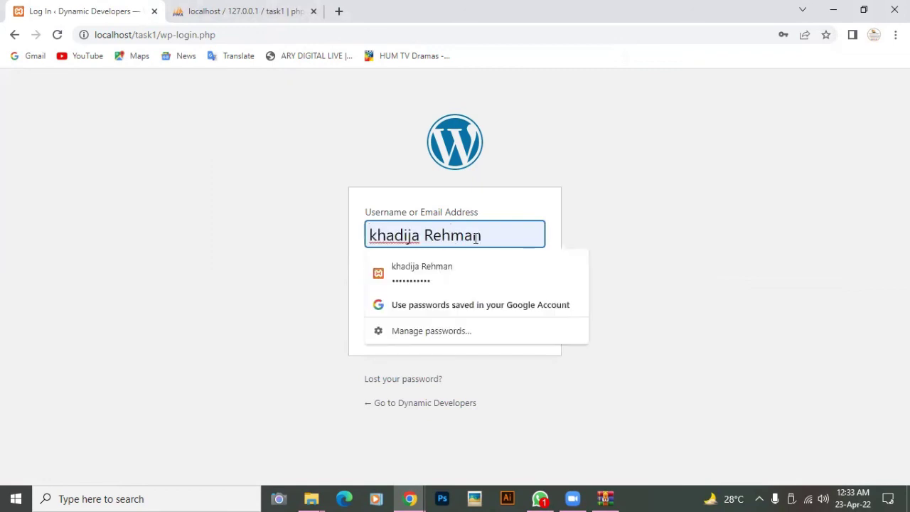
key(BackSpace)
key(BackSpace)
key(BackSpace)
key(BackSpace)
key(BackSpace)
key(BackSpace)
key(BackSpace)
key(BackSpace)
key(BackSpace)
key(BackSpace)
key(BackSpace)
key(BackSpace)
key(BackSpace)
key(BackSpace)
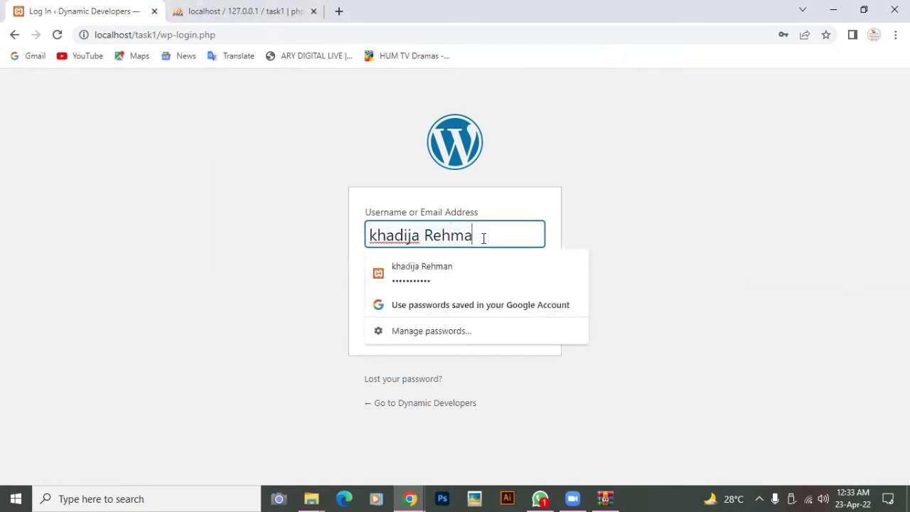
text(admin)
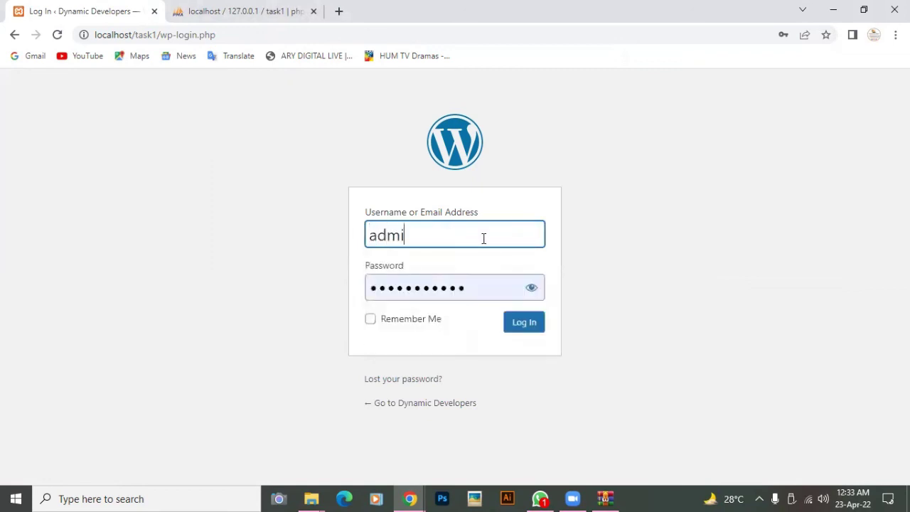
click(512, 292)
key(BackSpace)
key(BackSpace)
key(BackSpace)
key(BackSpace)
key(BackSpace)
key(BackSpace)
key(BackSpace)
key(BackSpace)
key(BackSpace)
key(BackSpace)
key(BackSpace)
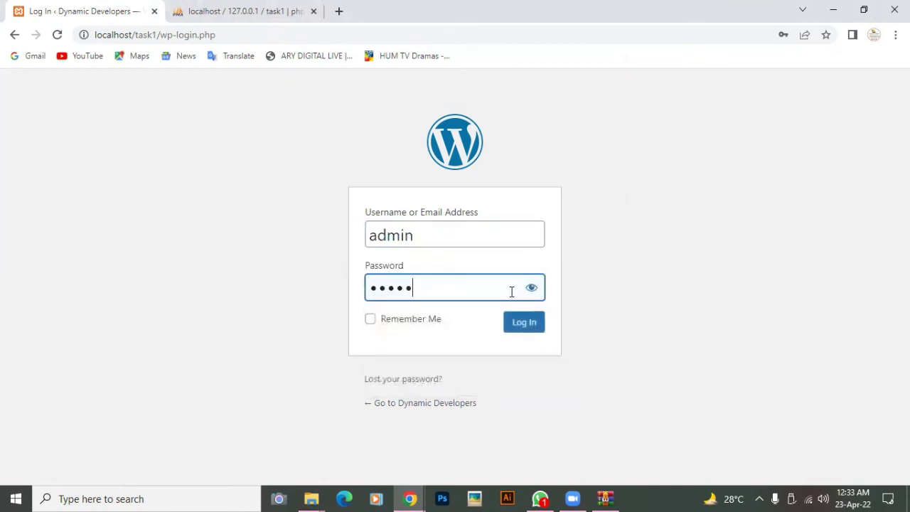
text(admin123)
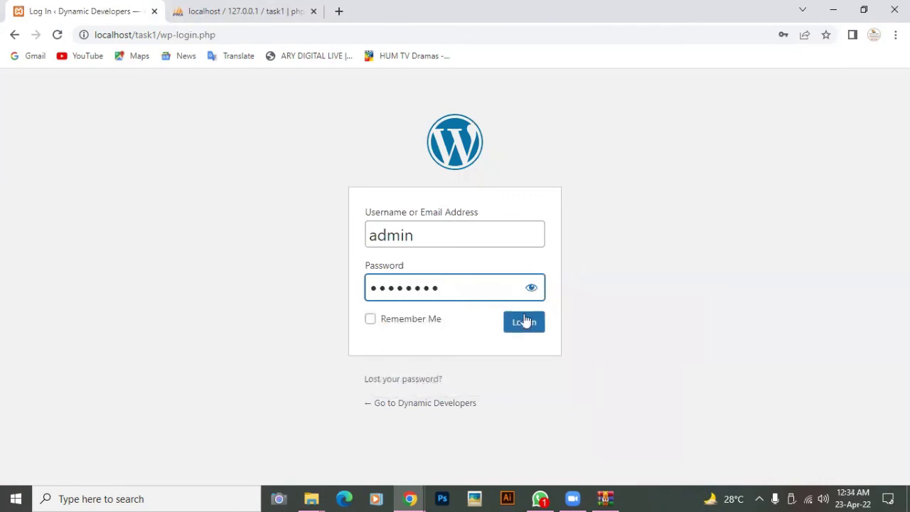
click(380, 321)
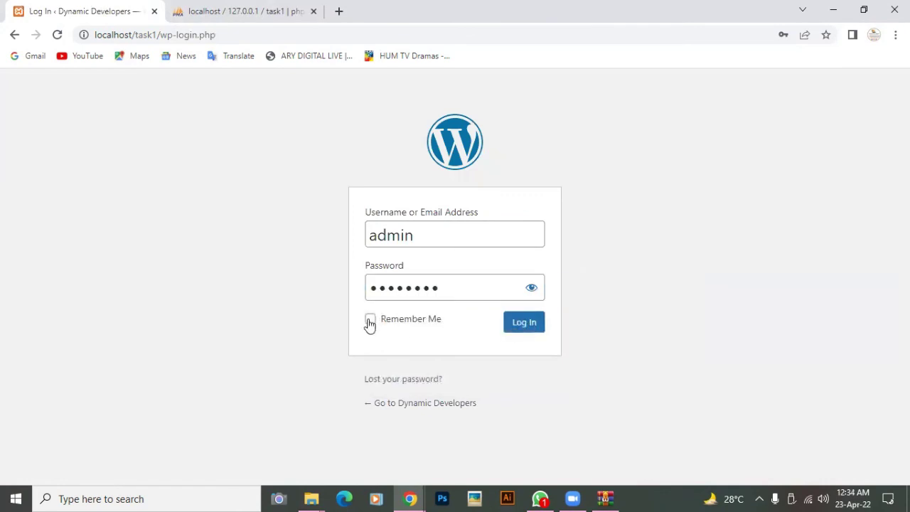
click(369, 319)
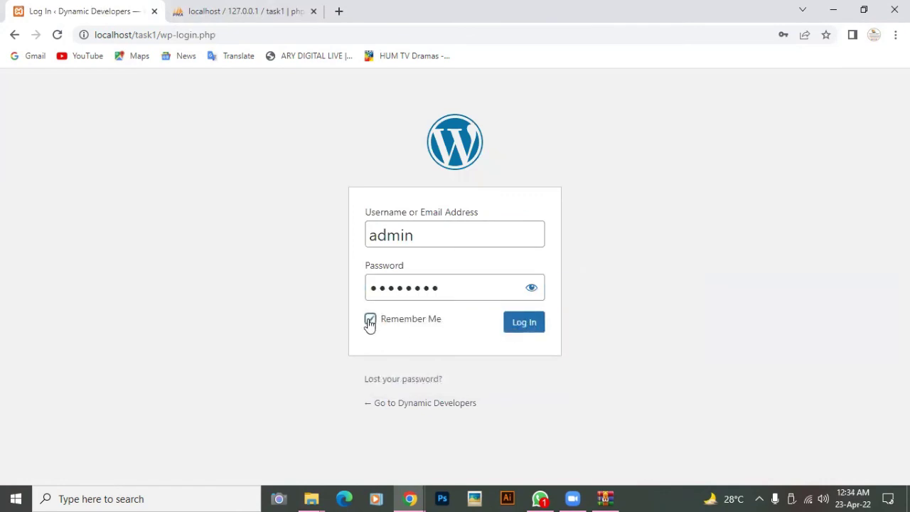
click(514, 328)
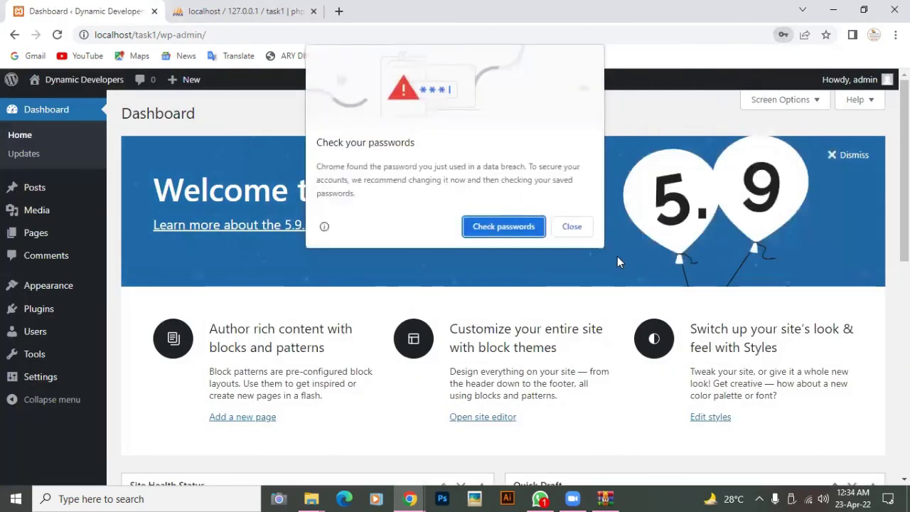
- Close Chrome's password check, Google sign-in and Save password prompts over the Dashboard
click(572, 227)
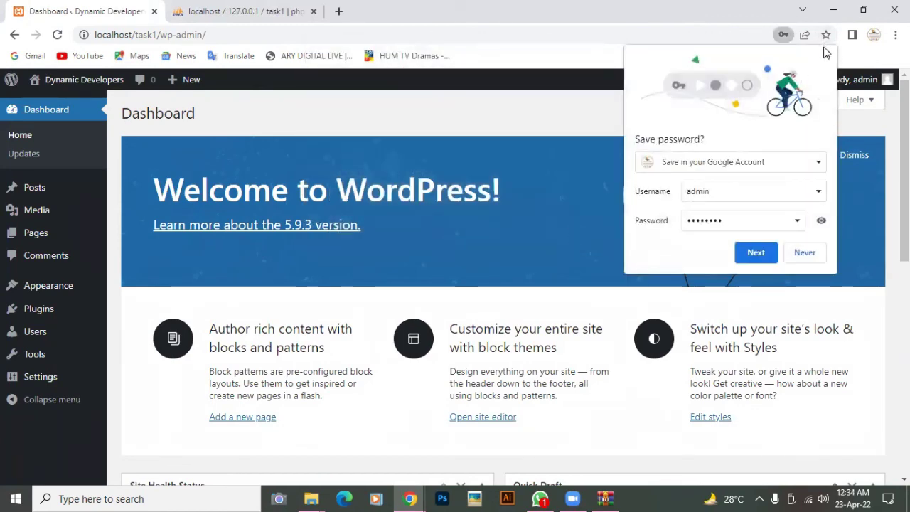
click(766, 258)
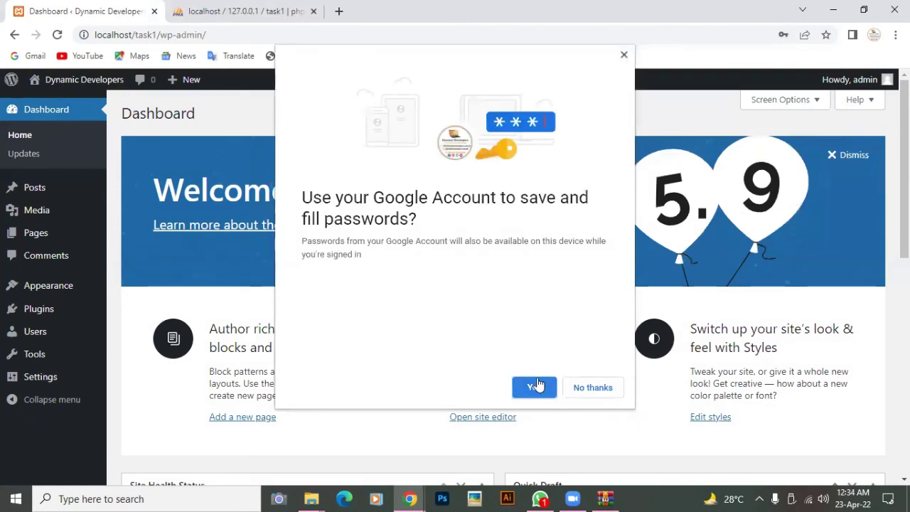
click(537, 386)
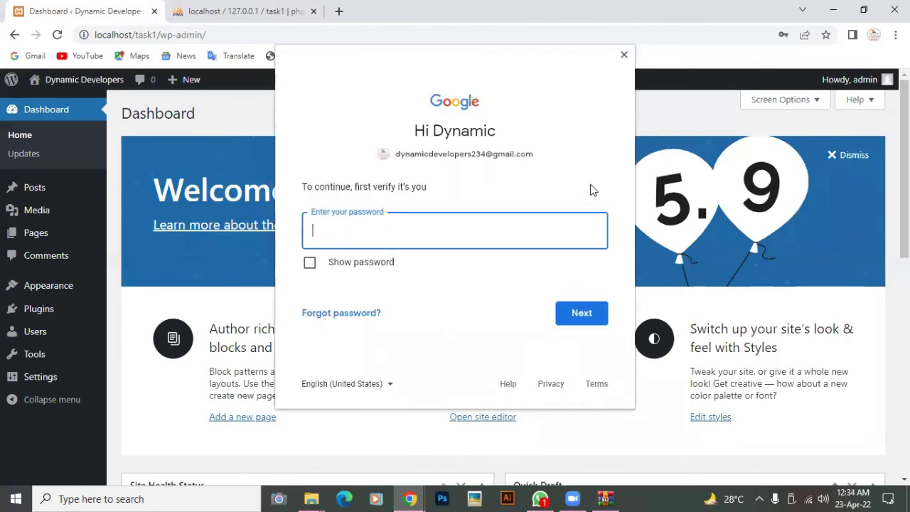
click(624, 55)
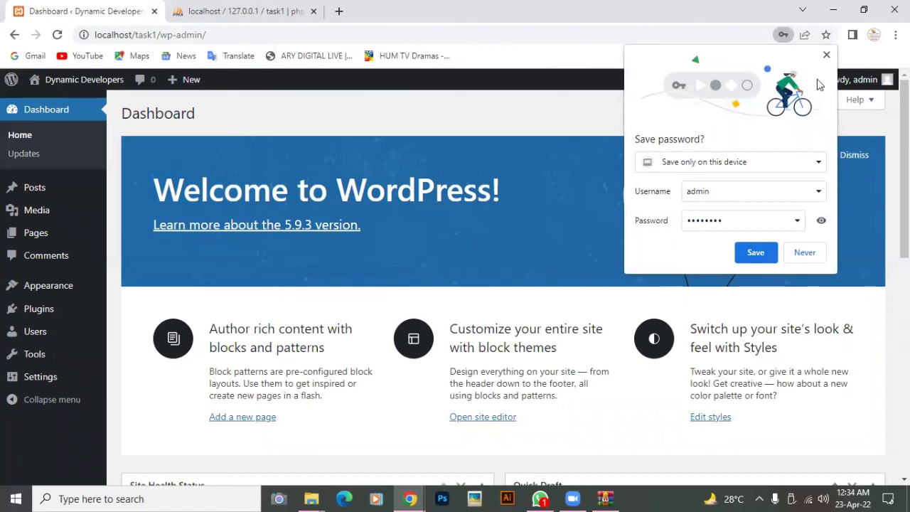
click(825, 56)
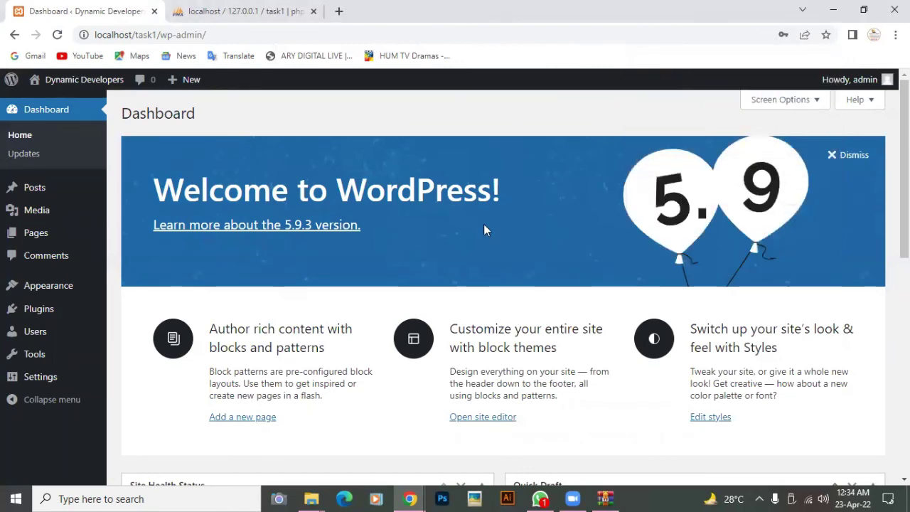
scroll(484, 229, down, 1)
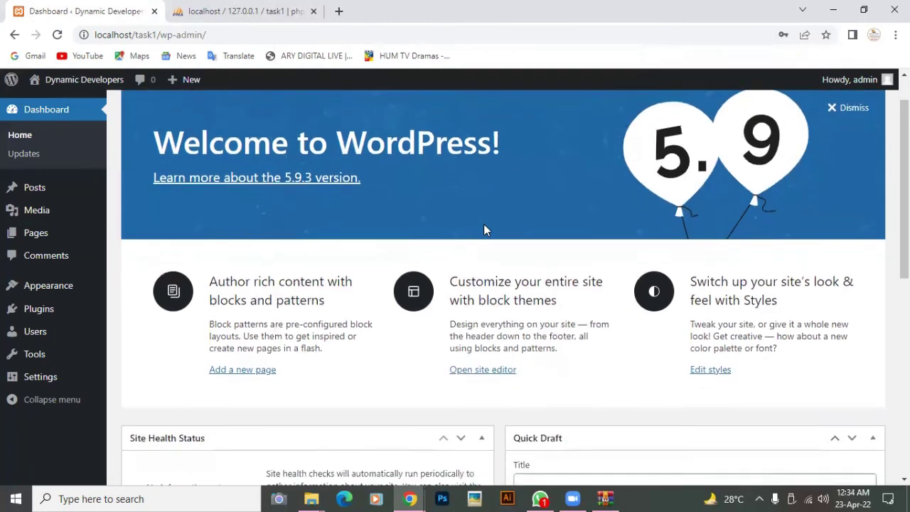
scroll(483, 229, up, 1)
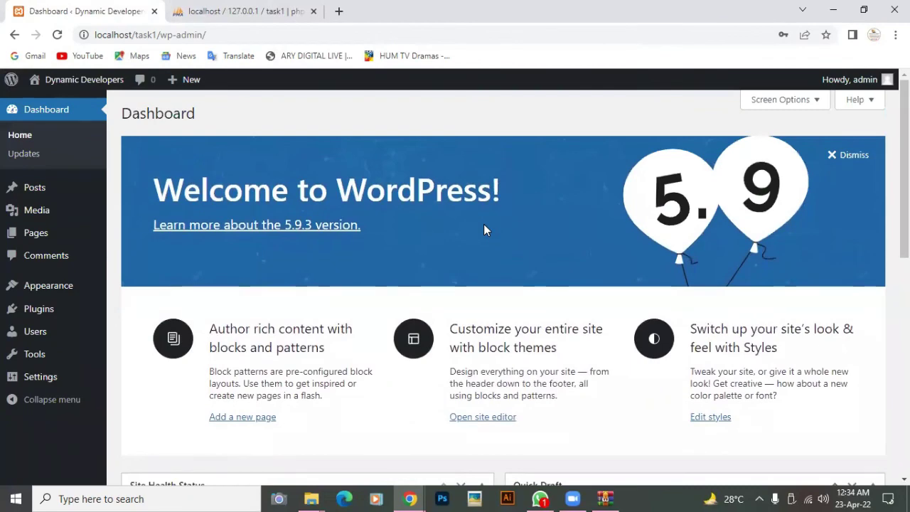
scroll(484, 228, down, 4)
scroll(483, 229, up, 4)
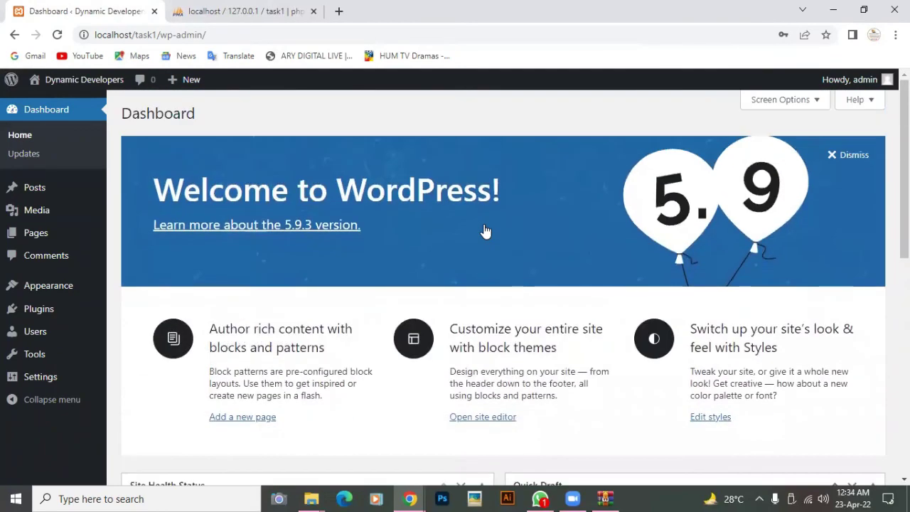
scroll(484, 229, down, 4)
scroll(484, 229, down, 3)
scroll(484, 229, up, 7)
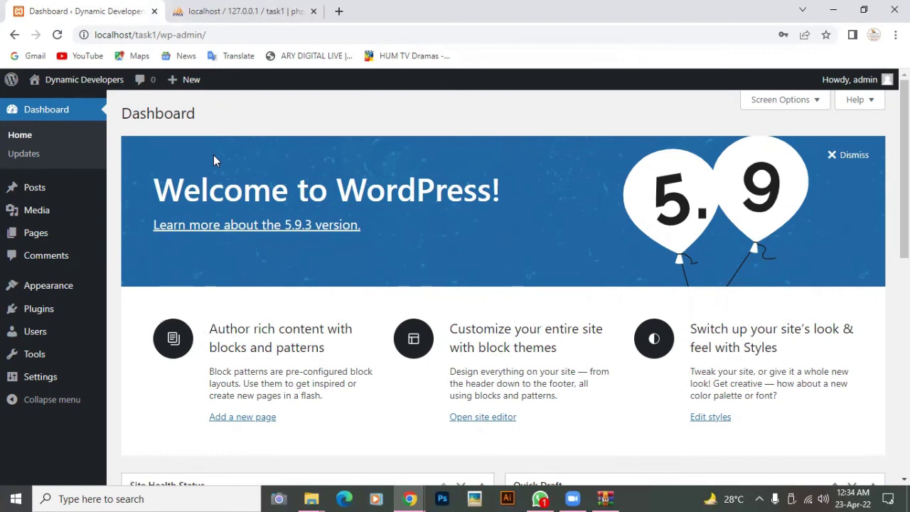
mouse_move(85, 84)
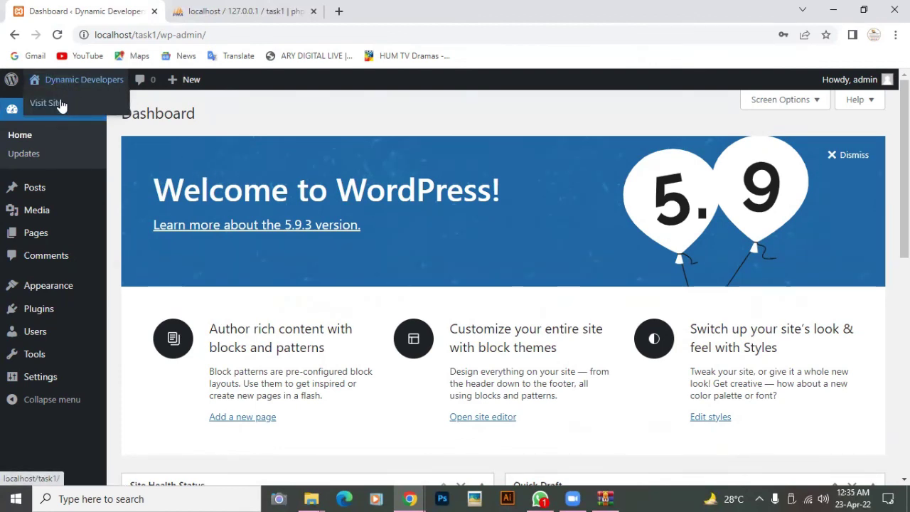
- Open Visit Site in a new tab and scroll through the Dynamic Developers front page
right_click(61, 105)
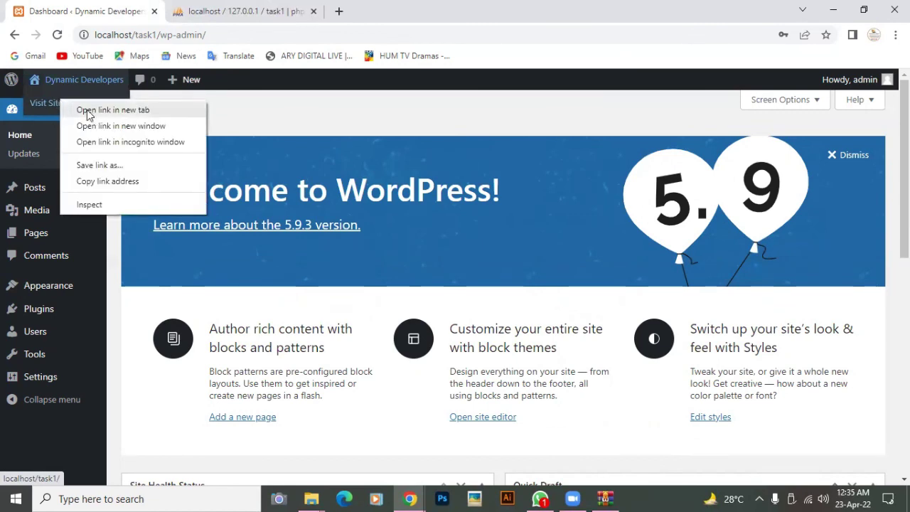
click(112, 110)
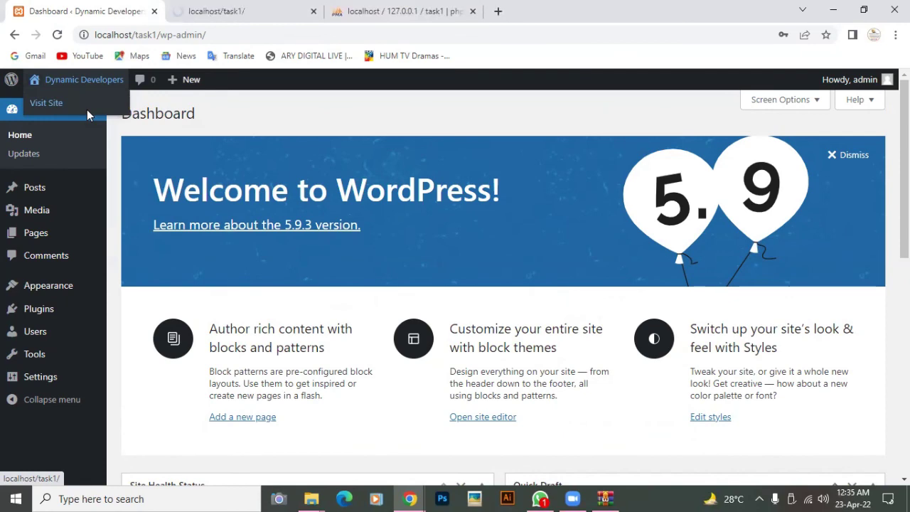
click(250, 11)
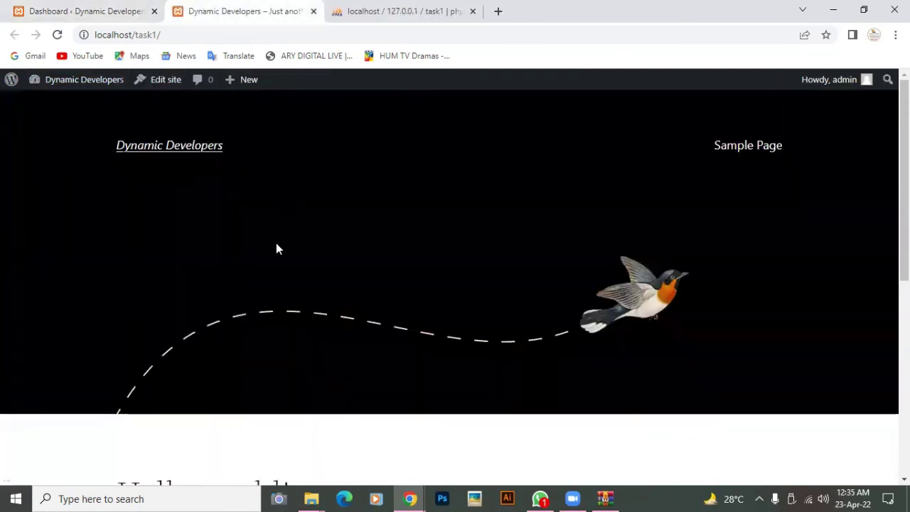
scroll(276, 245, down, 5)
scroll(279, 248, up, 5)
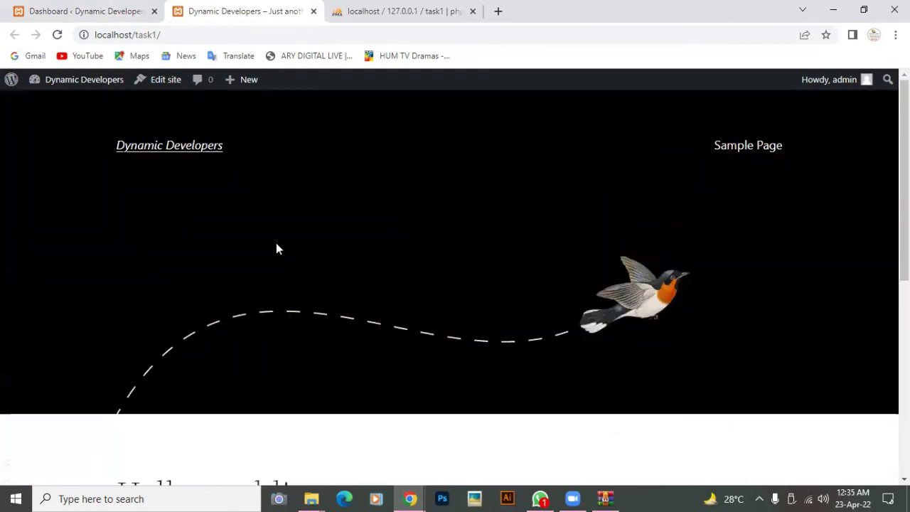
scroll(279, 248, down, 5)
scroll(279, 248, up, 5)
scroll(279, 248, down, 3)
scroll(278, 248, down, 3)
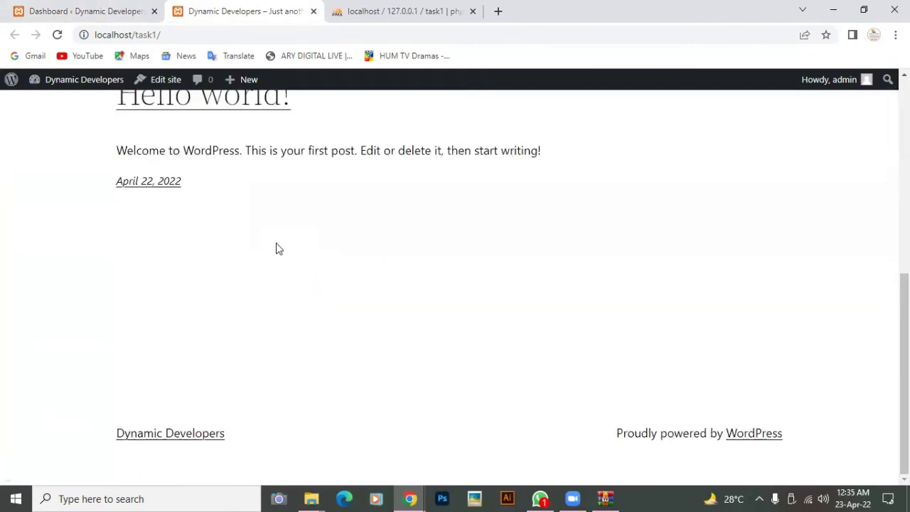
scroll(278, 249, up, 5)
scroll(278, 249, down, 5)
scroll(278, 248, up, 5)
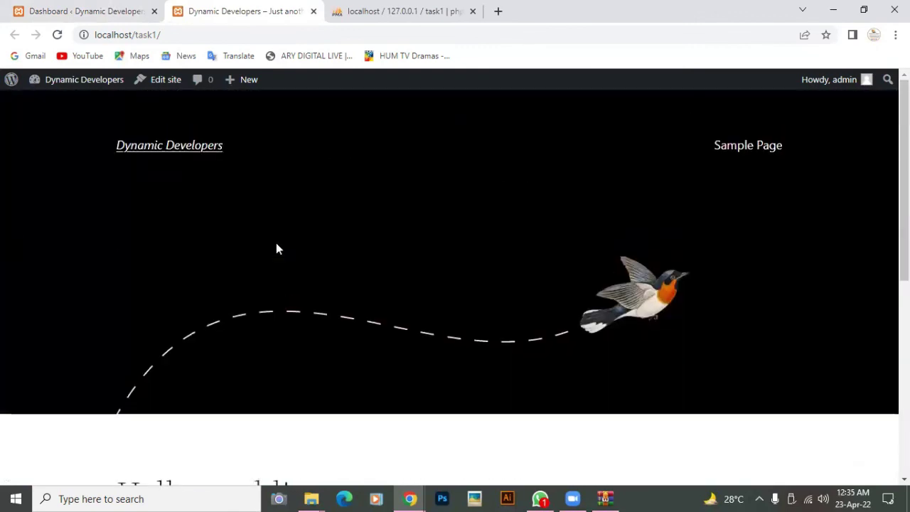
scroll(278, 248, down, 5)
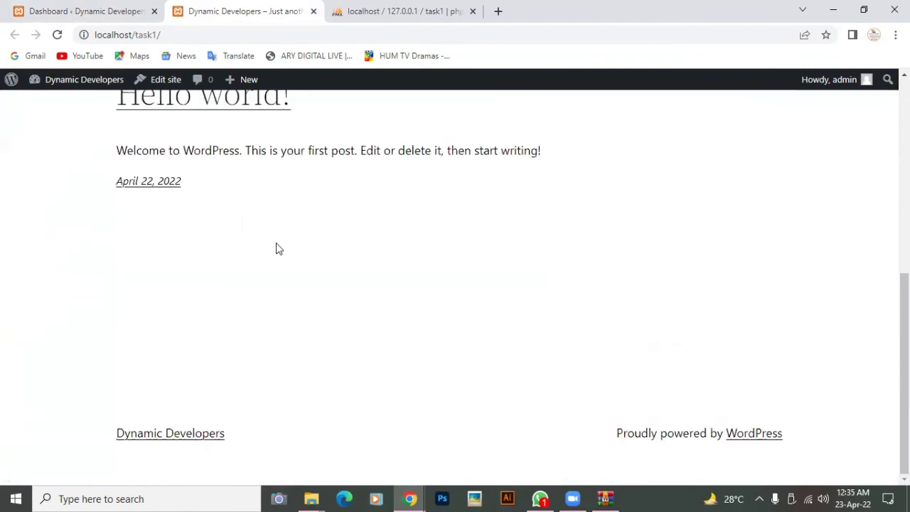
scroll(278, 248, up, 5)
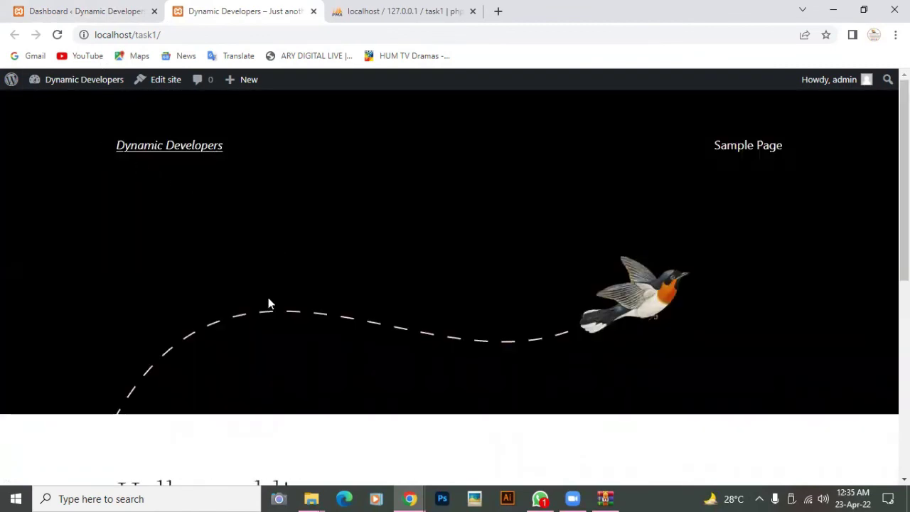
scroll(295, 329, down, 5)
scroll(298, 332, up, 5)
scroll(297, 332, down, 5)
scroll(297, 332, up, 5)
- Glance at the front page once more, then return to the Dashboard tab
click(84, 14)
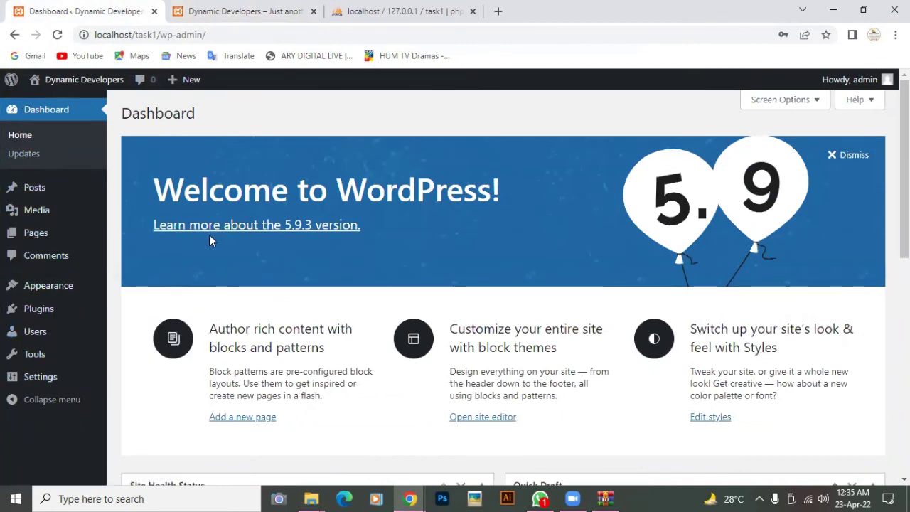
click(265, 10)
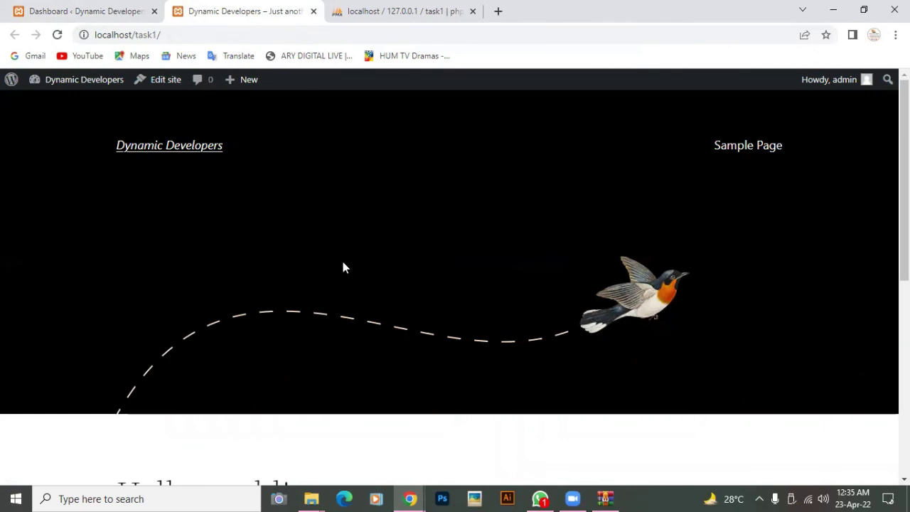
scroll(343, 266, down, 6)
scroll(344, 267, up, 6)
click(79, 16)
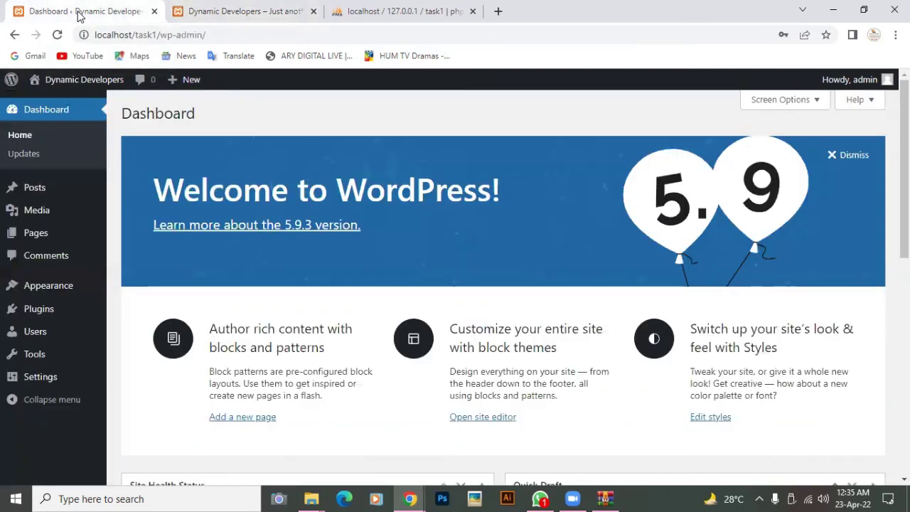